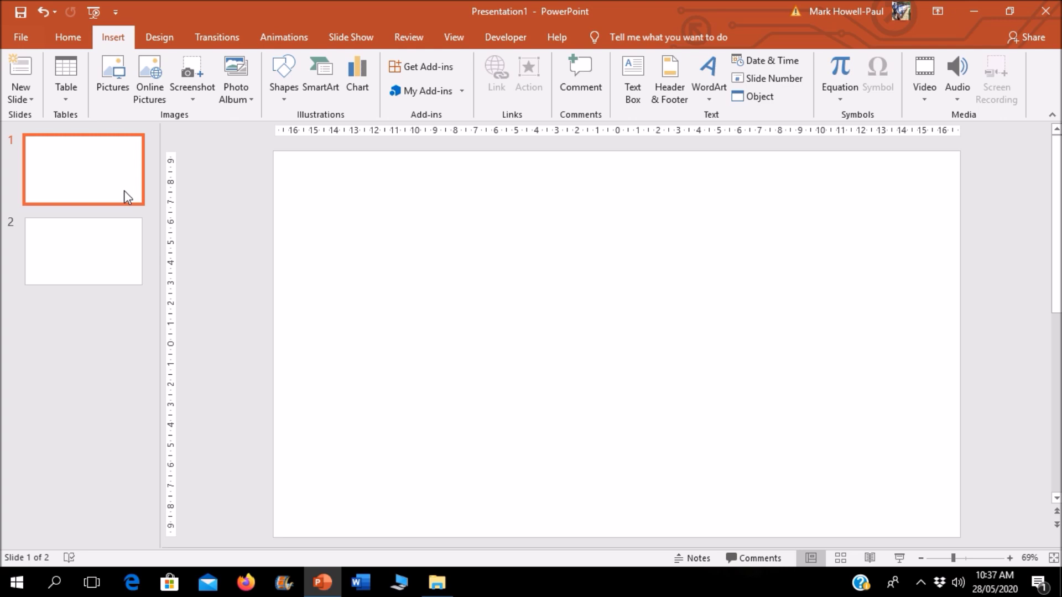
# Insert the flag animations video from this PC onto slide 1 and mute it.
pyautogui.click(125, 191)
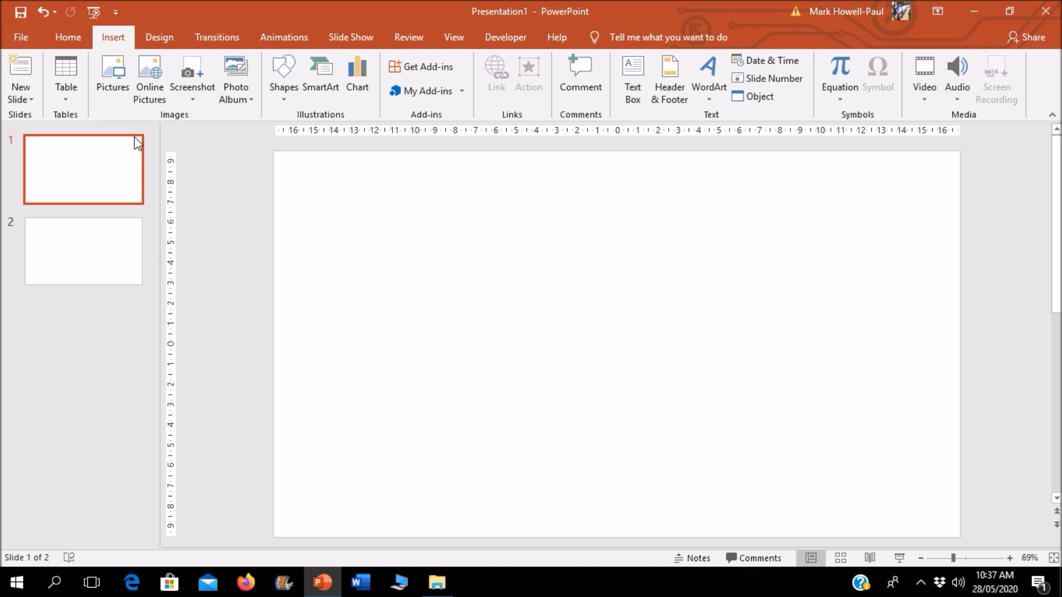
pyautogui.click(930, 74)
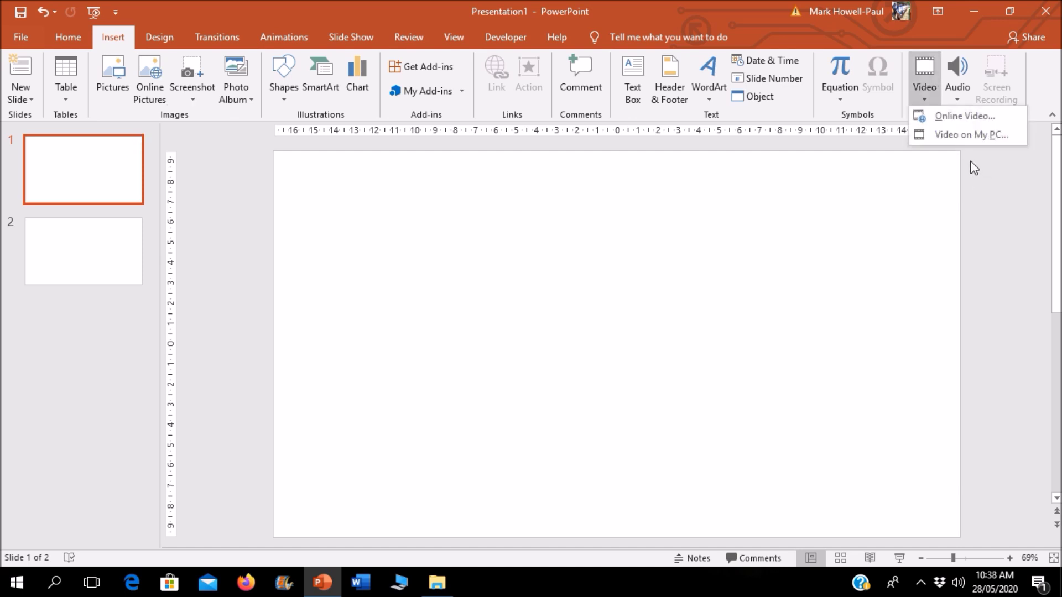
pyautogui.click(963, 135)
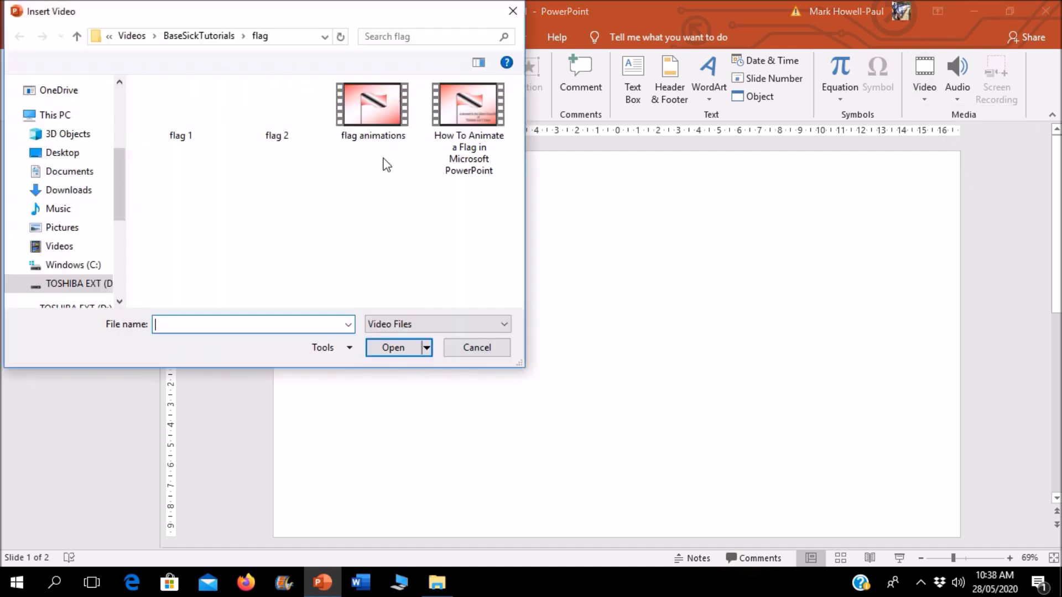
pyautogui.doubleClick(366, 102)
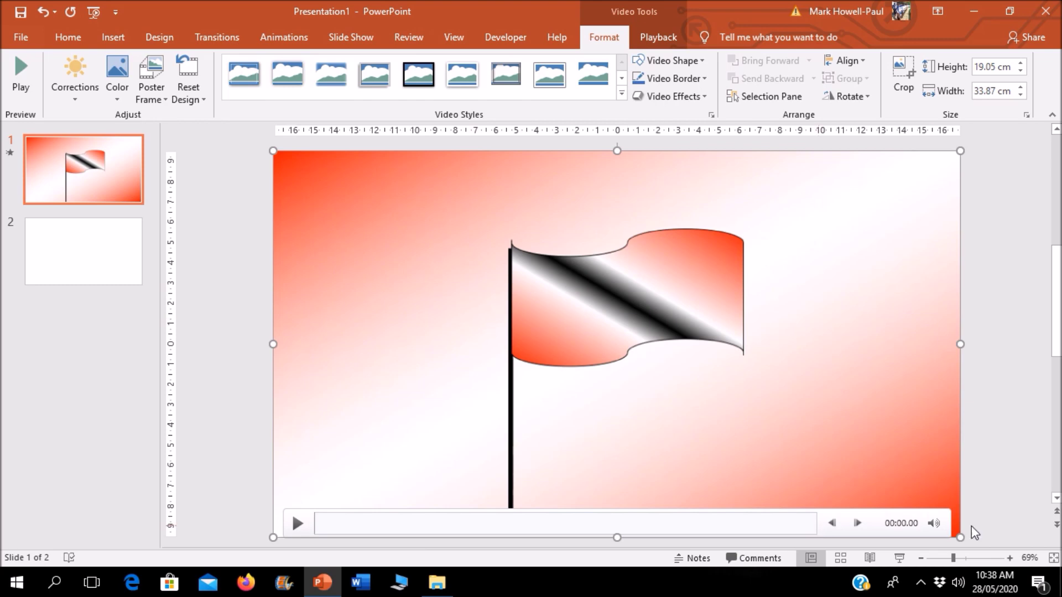
pyautogui.click(934, 524)
# Insert the person video from this PC, confirm its trim times, and preview a frame.
pyautogui.click(113, 37)
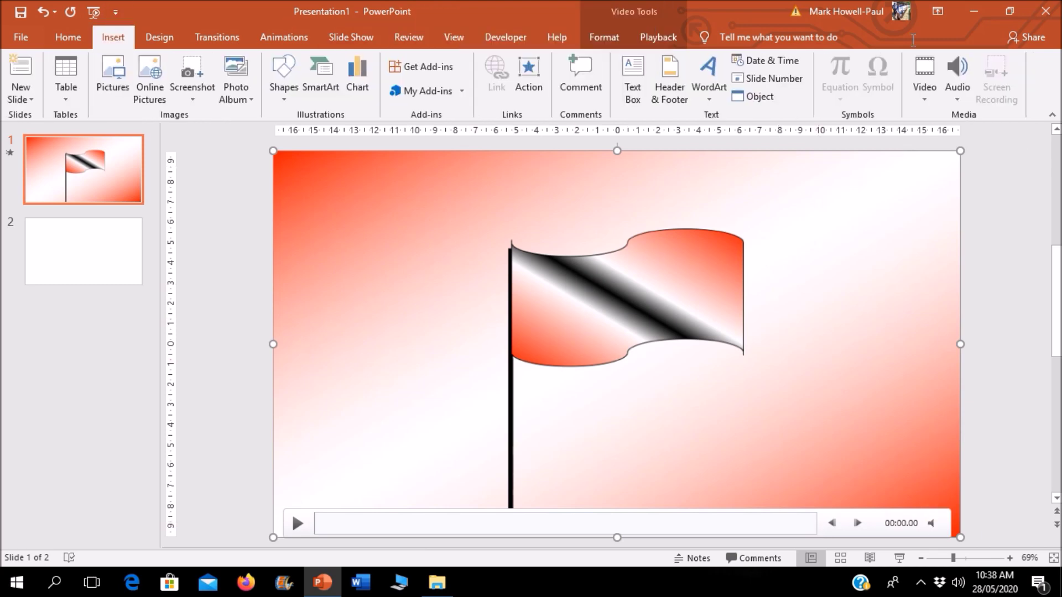
pyautogui.click(925, 91)
pyautogui.click(935, 135)
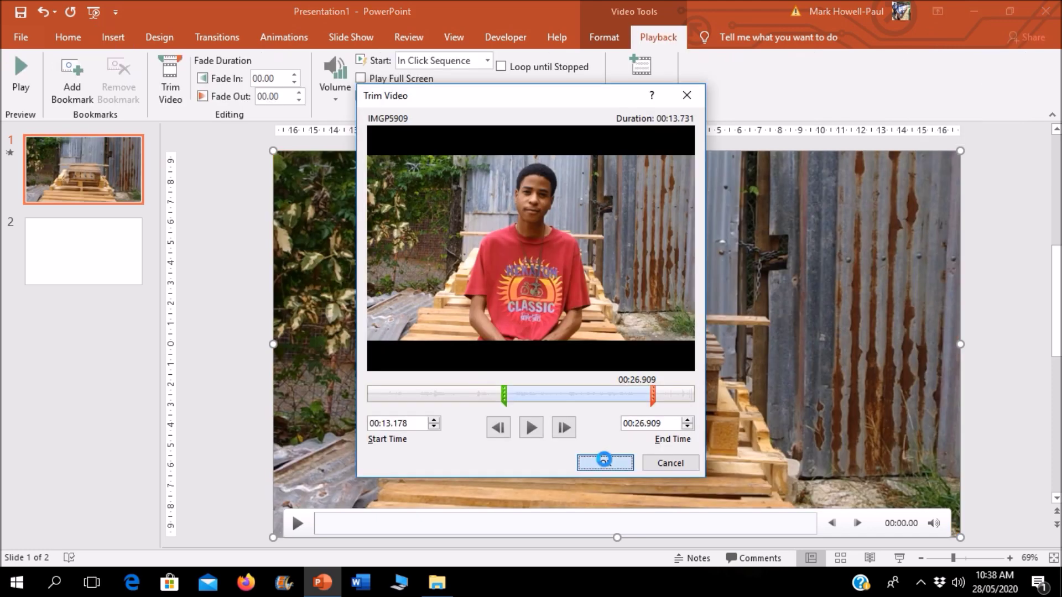
pyautogui.click(604, 462)
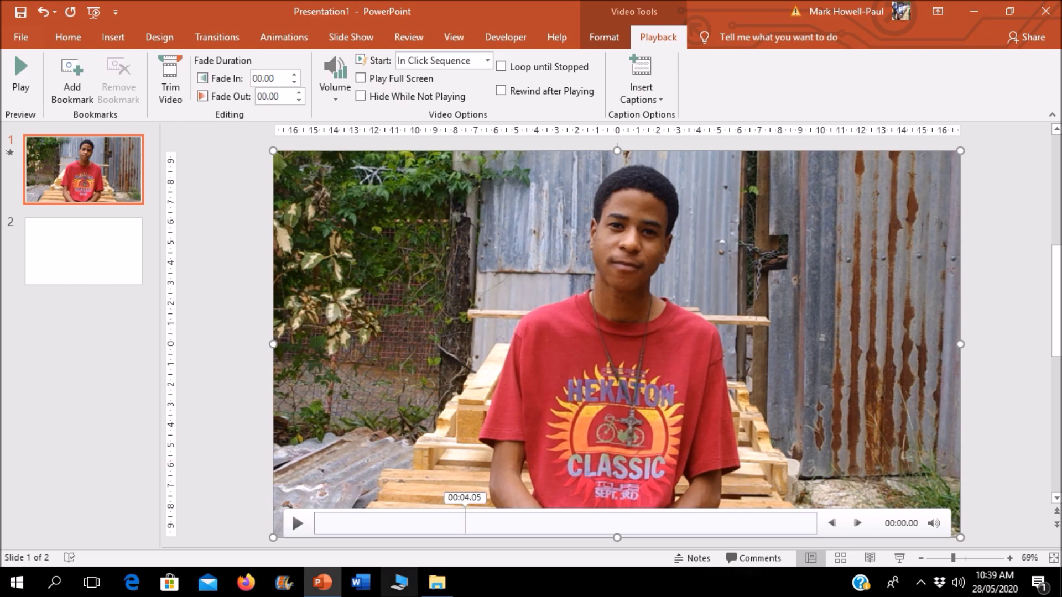
pyautogui.click(298, 523)
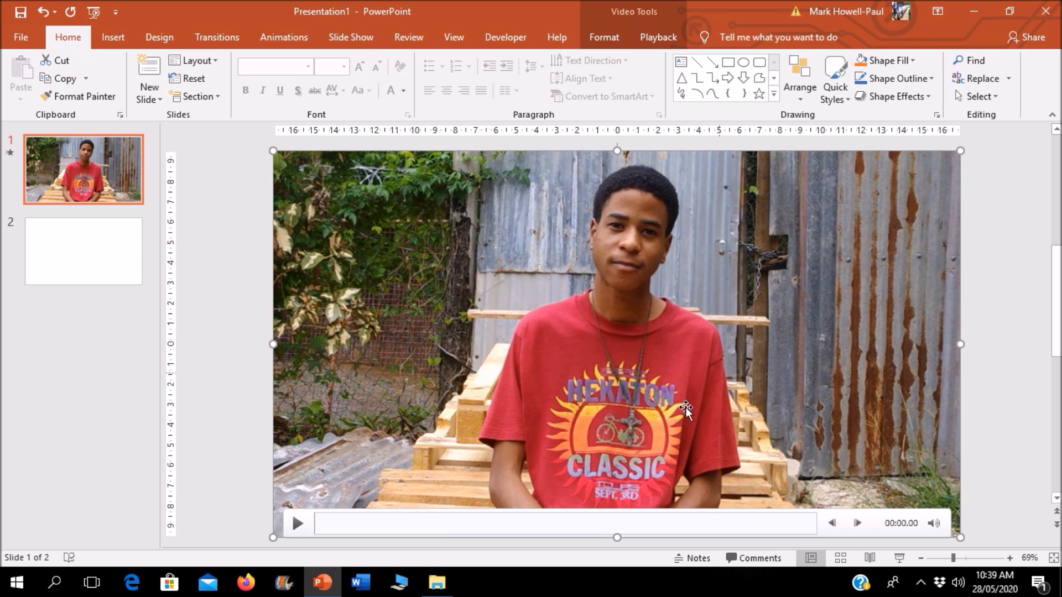
# Copy the person video and paste it back as a still picture.
pyautogui.click(62, 82)
pyautogui.click(20, 102)
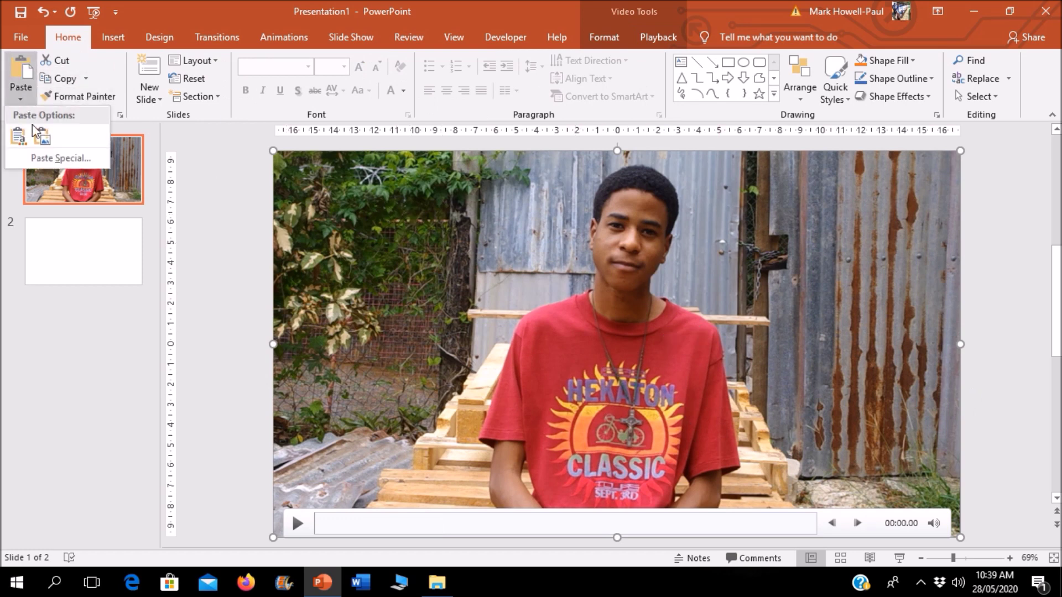
pyautogui.click(43, 138)
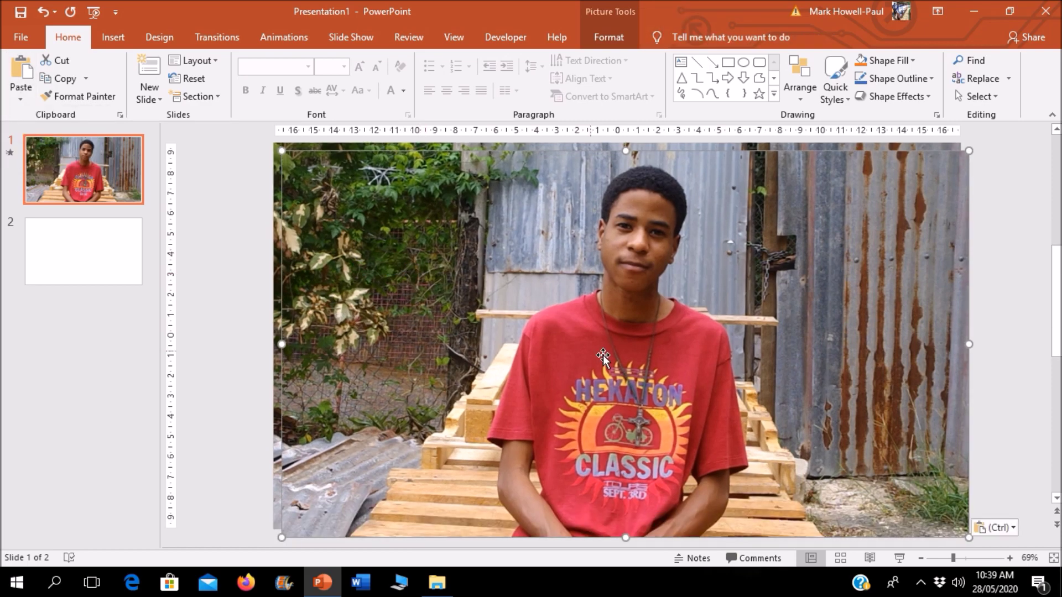
# Move the video off the slide to the right and position the picture to cover the slide.
pyautogui.moveTo(603, 357)
pyautogui.mouseDown()
pyautogui.moveTo(667, 357)
pyautogui.moveTo(695, 444)
pyautogui.moveTo(633, 424)
pyautogui.moveTo(631, 354)
pyautogui.moveTo(601, 344)
pyautogui.mouseUp()
pyautogui.moveTo(675, 329); pyautogui.dragTo(667, 376)
pyautogui.moveTo(287, 187); pyautogui.dragTo(937, 270)
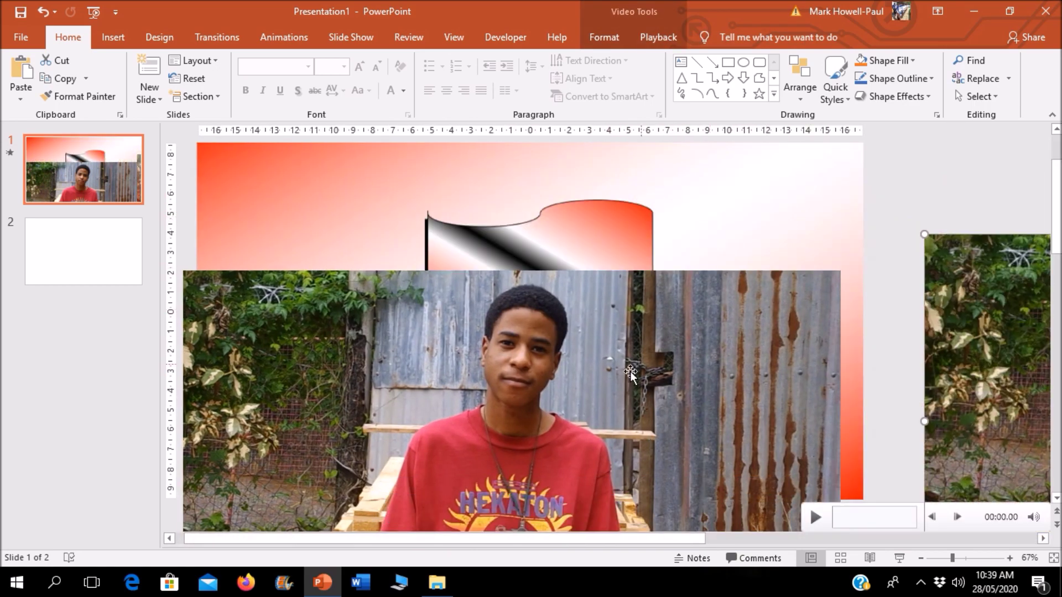
pyautogui.moveTo(631, 375); pyautogui.dragTo(647, 246)
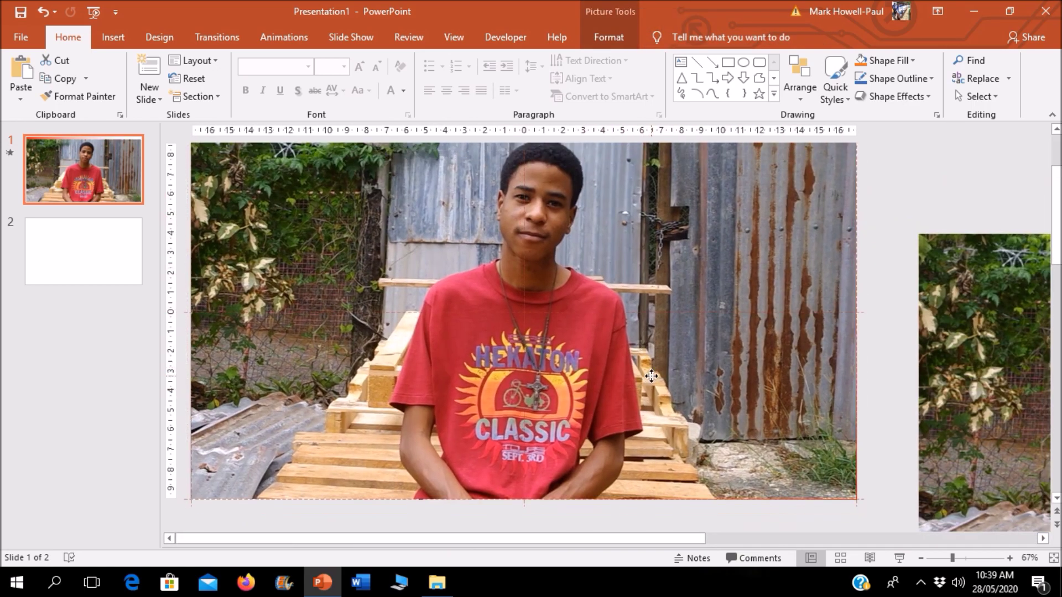
pyautogui.moveTo(651, 377); pyautogui.dragTo(651, 376)
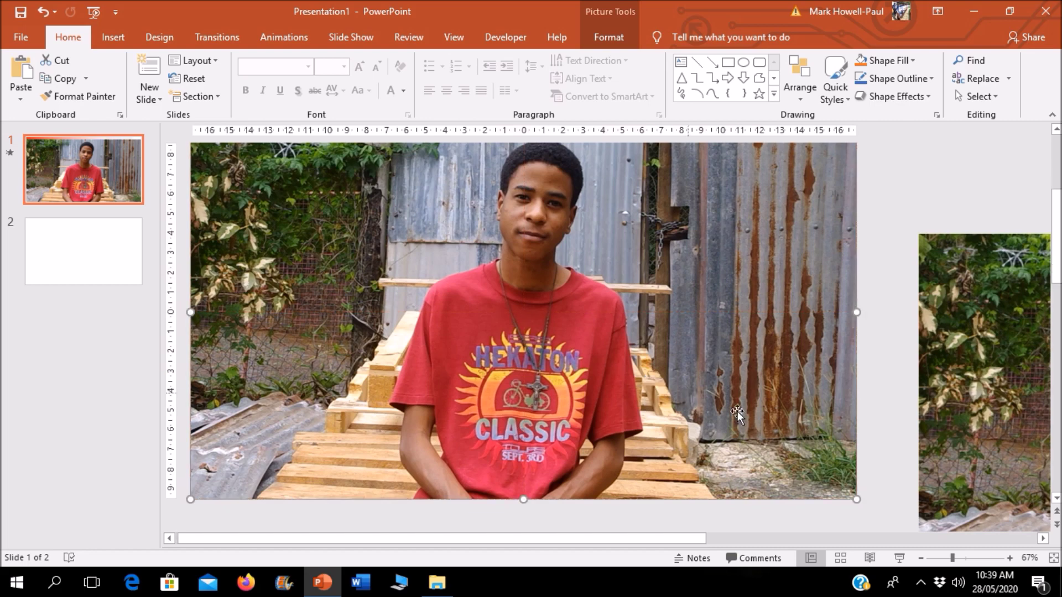
# Remove the person picture's background, then move the video back onto the slide and bring it to front.
pyautogui.click(619, 33)
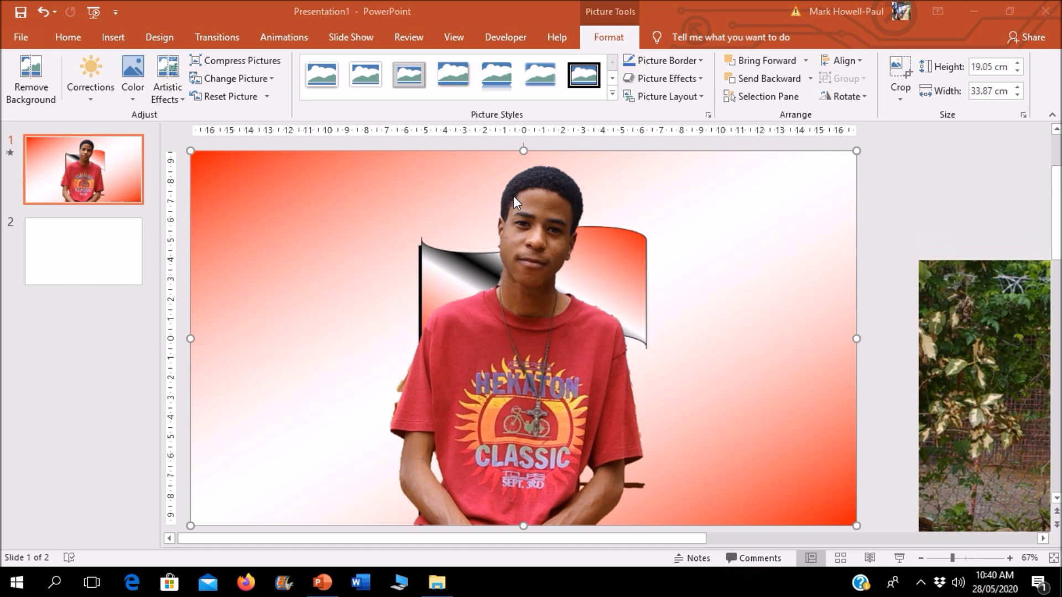
pyautogui.click(547, 223)
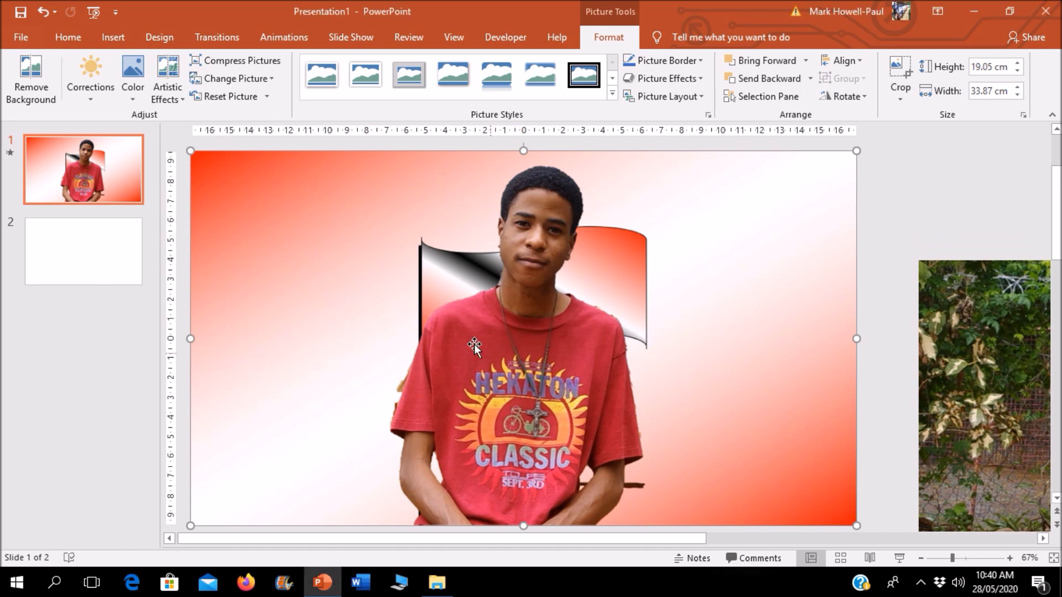
pyautogui.click(1003, 433)
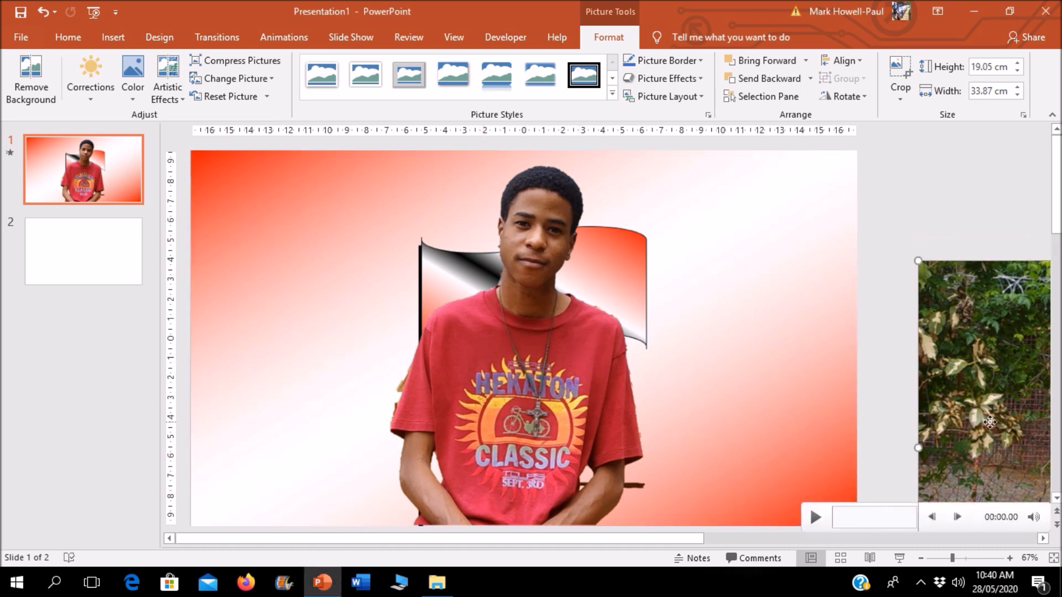
pyautogui.moveTo(999, 424); pyautogui.dragTo(690, 338)
pyautogui.rightClick(695, 297)
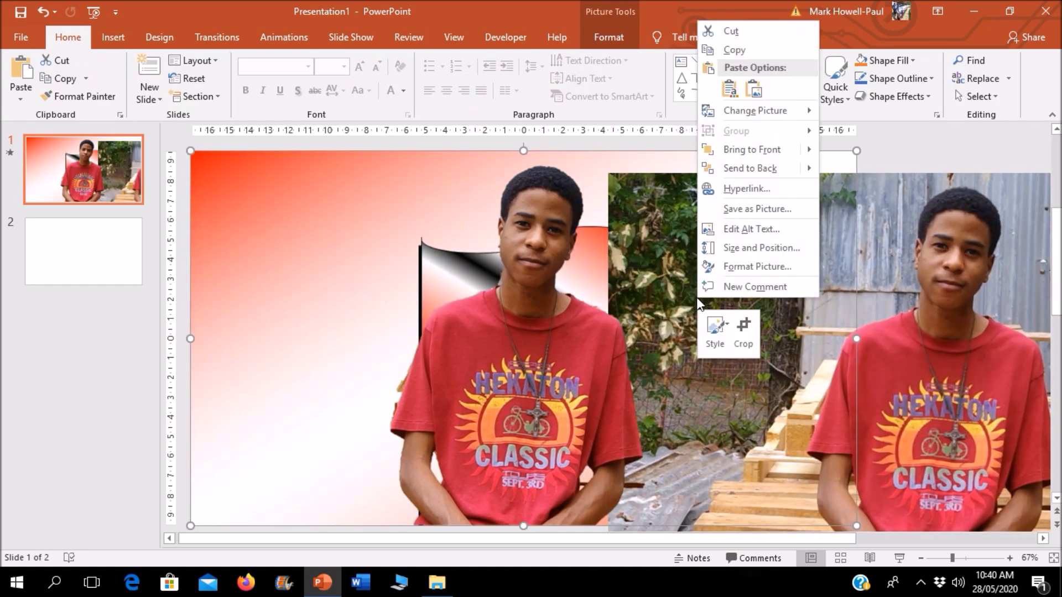
pyautogui.click(747, 150)
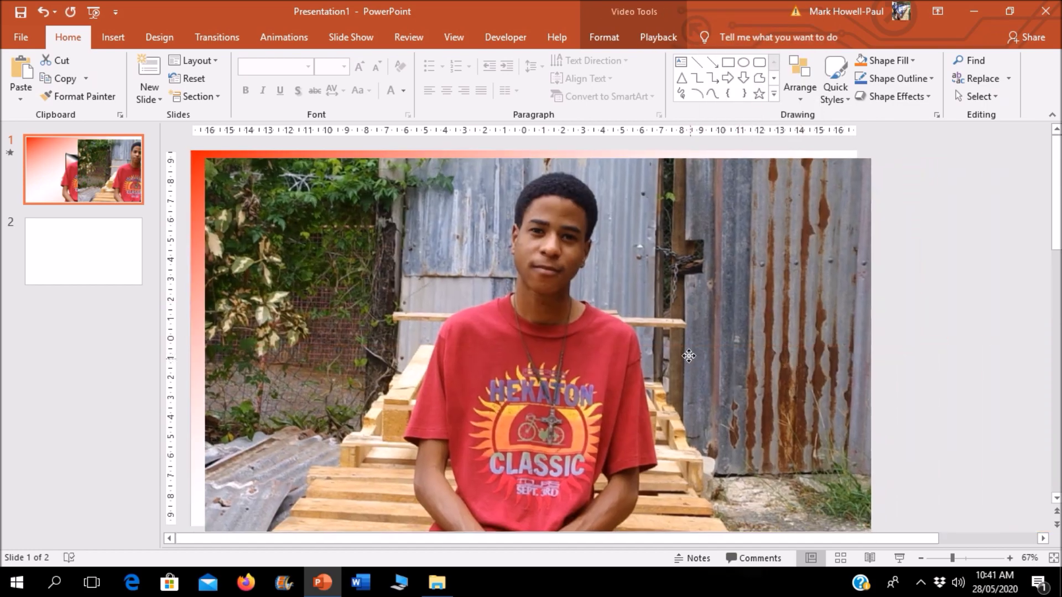
# Align the person video to the slide and crop it from the bottom-left and right to a 7.43 × 9.54 cm head frame.
pyautogui.moveTo(688, 356); pyautogui.dragTo(677, 355)
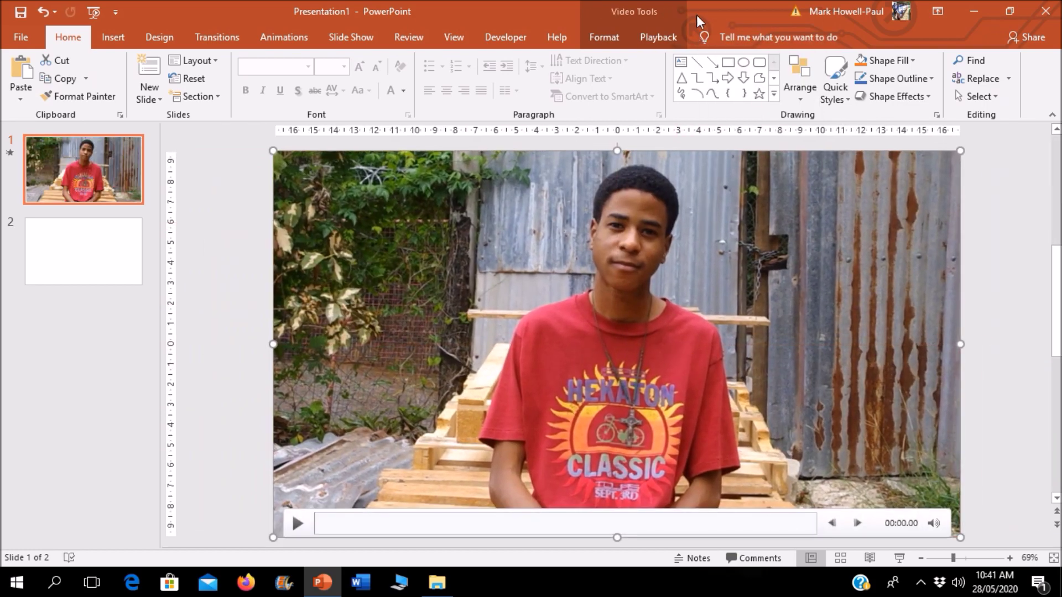
pyautogui.click(623, 34)
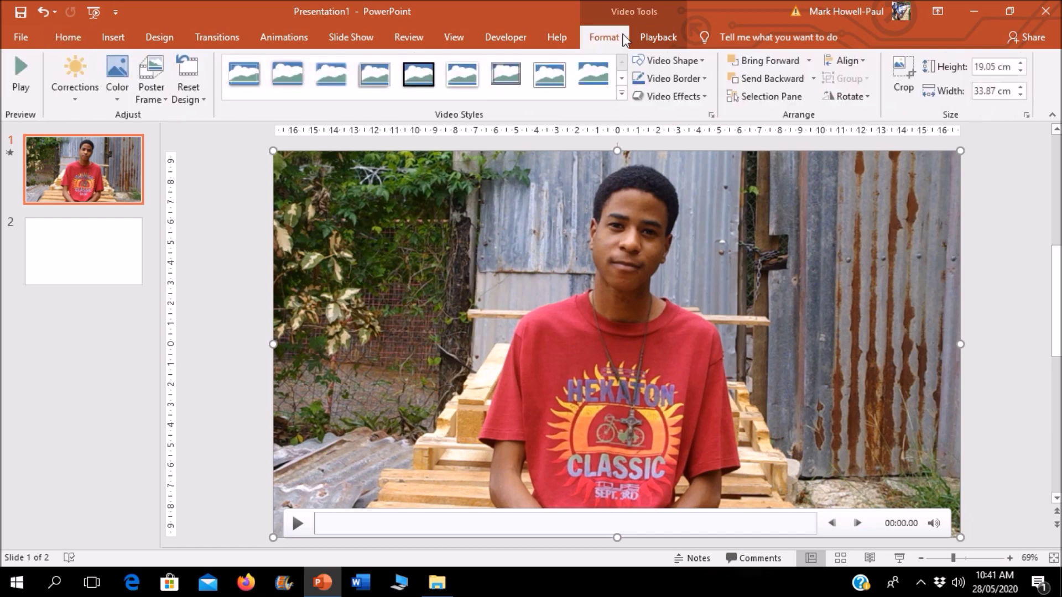
pyautogui.click(903, 75)
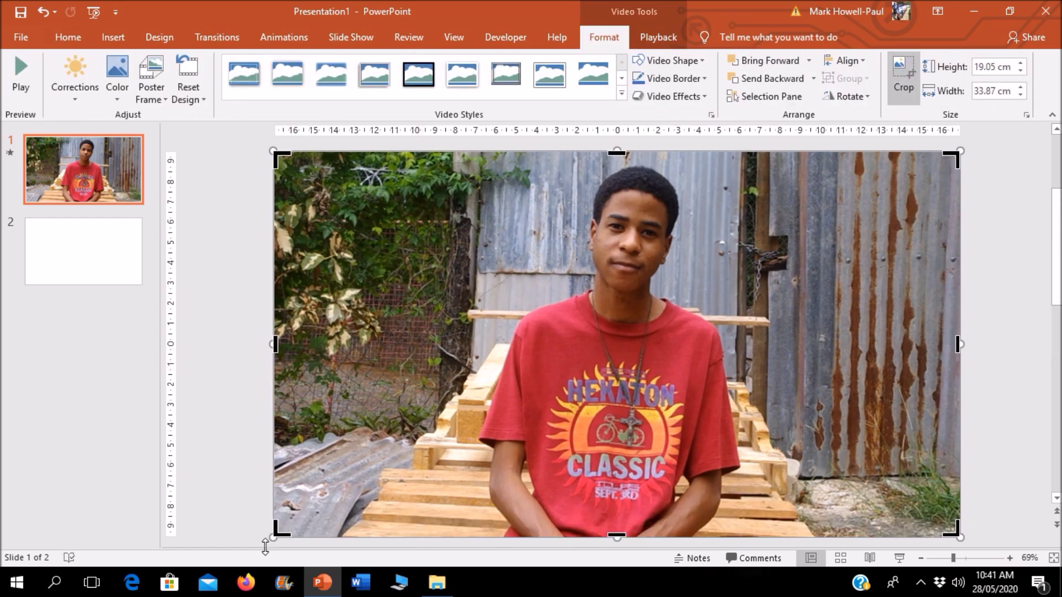
pyautogui.moveTo(277, 532); pyautogui.dragTo(531, 316)
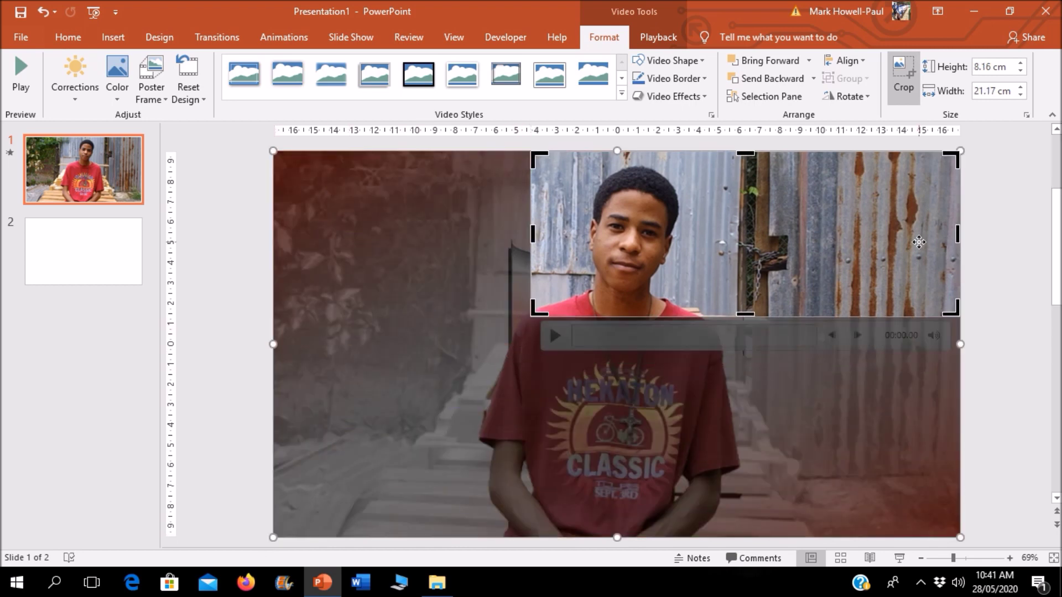
pyautogui.moveTo(952, 158); pyautogui.dragTo(724, 159)
pyautogui.moveTo(620, 315); pyautogui.dragTo(623, 308)
pyautogui.click(1006, 305)
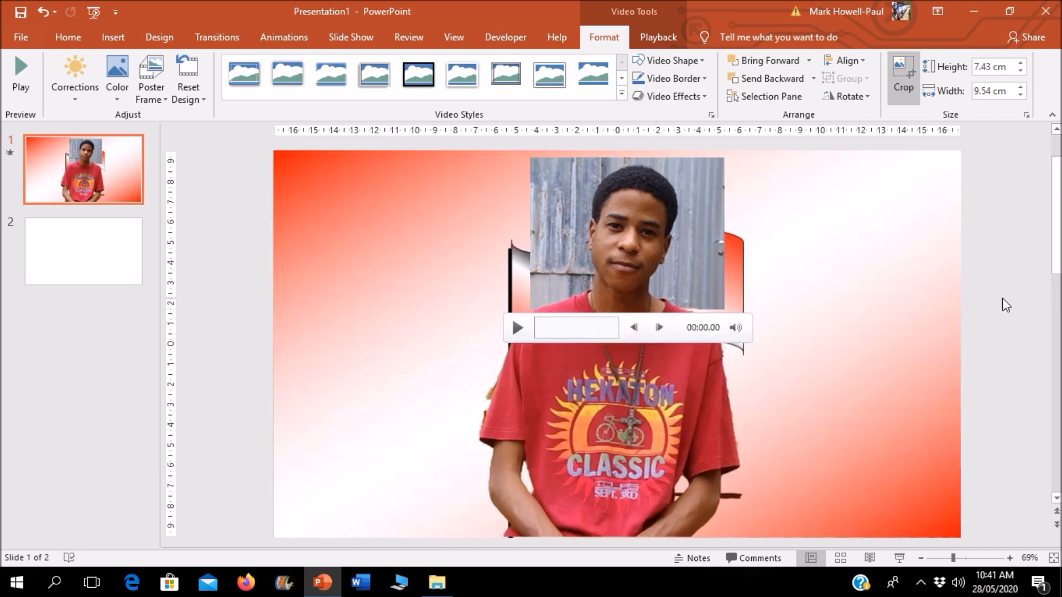
# Give the cropped face video 100 pt soft edges and play it to preview the blend.
pyautogui.click(816, 307)
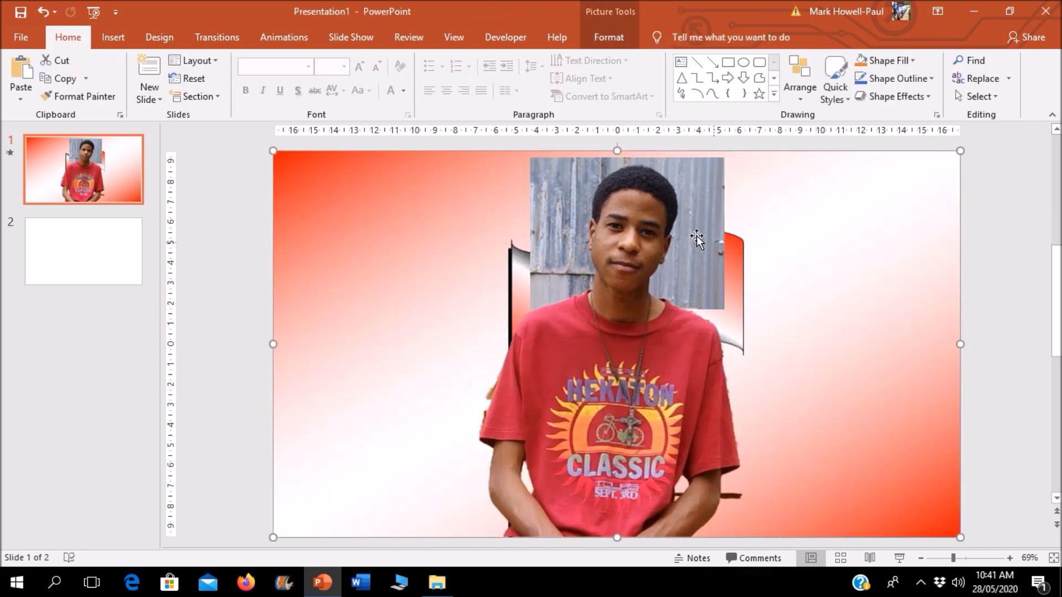
pyautogui.click(697, 238)
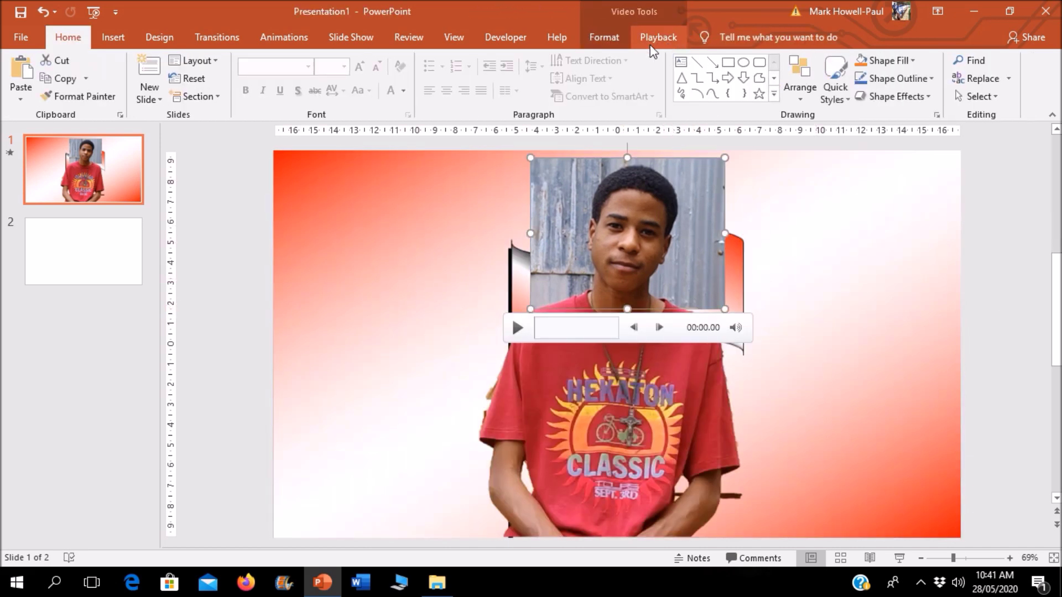
pyautogui.click(607, 38)
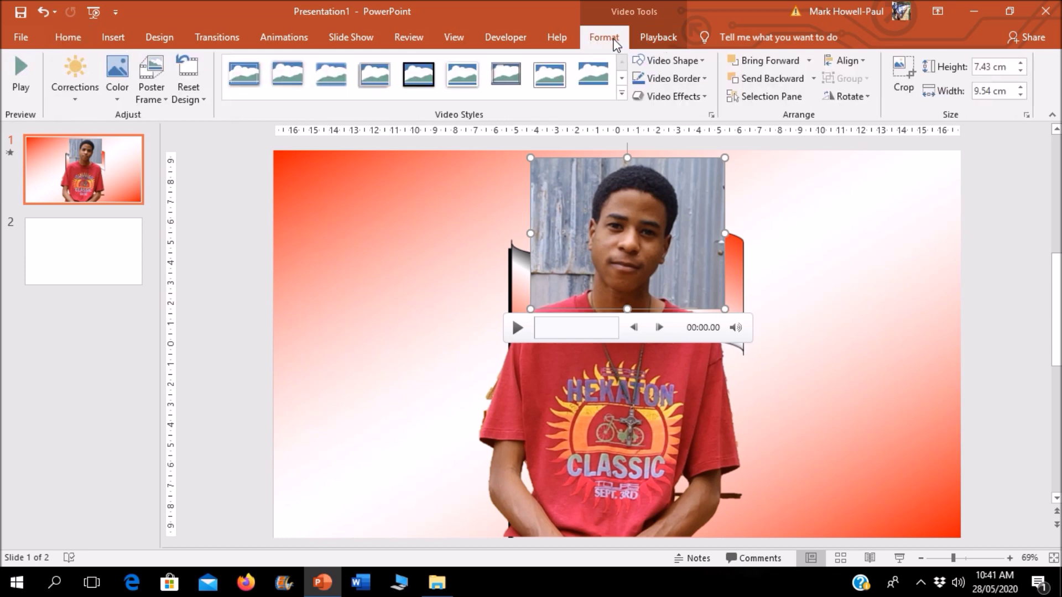
pyautogui.click(669, 97)
pyautogui.moveTo(700, 257)
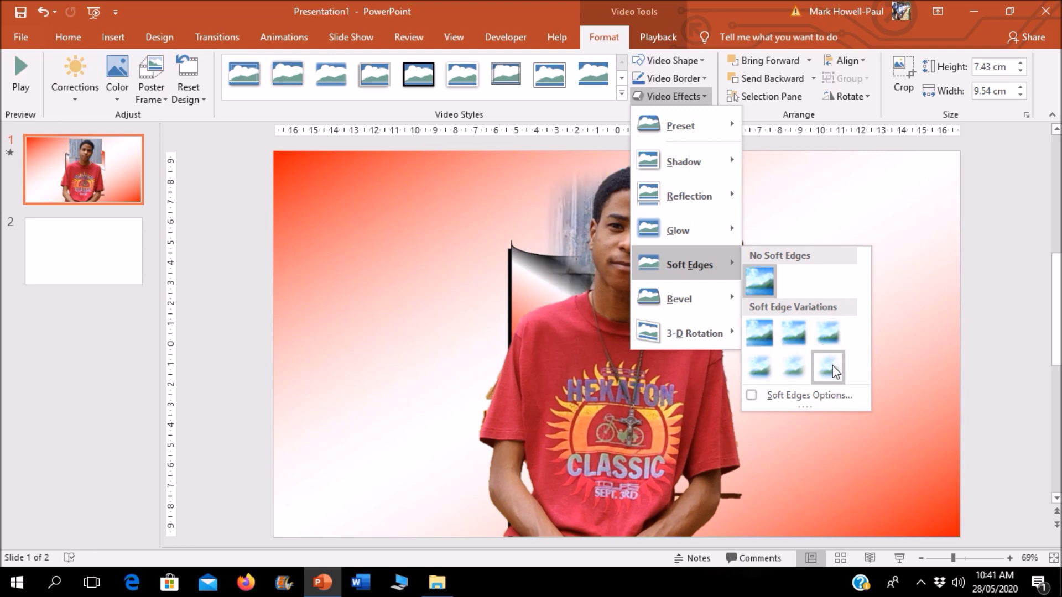
pyautogui.press('Escape')
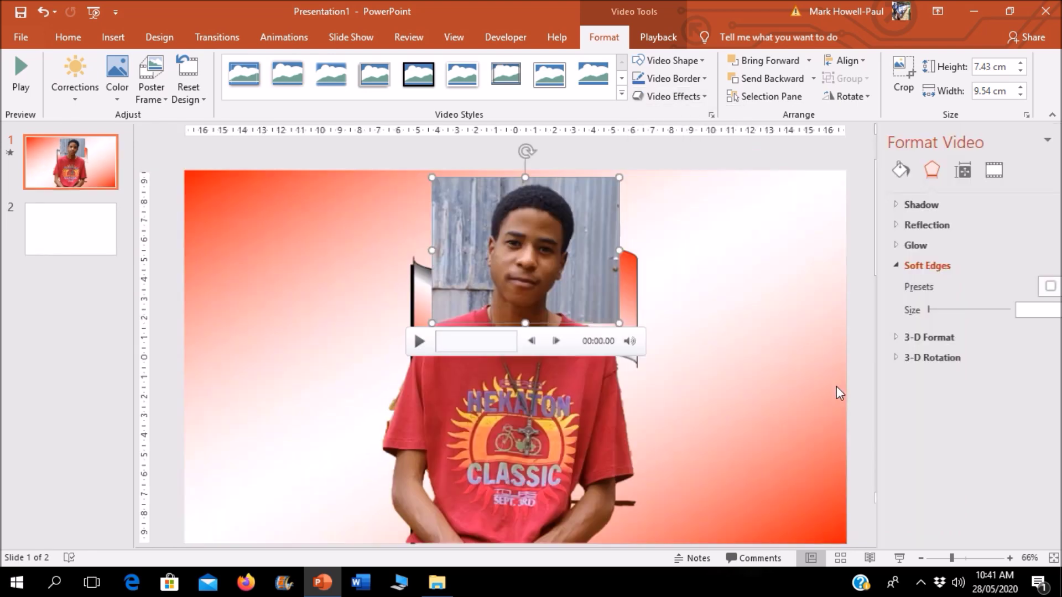
pyautogui.moveTo(896, 311); pyautogui.dragTo(980, 318)
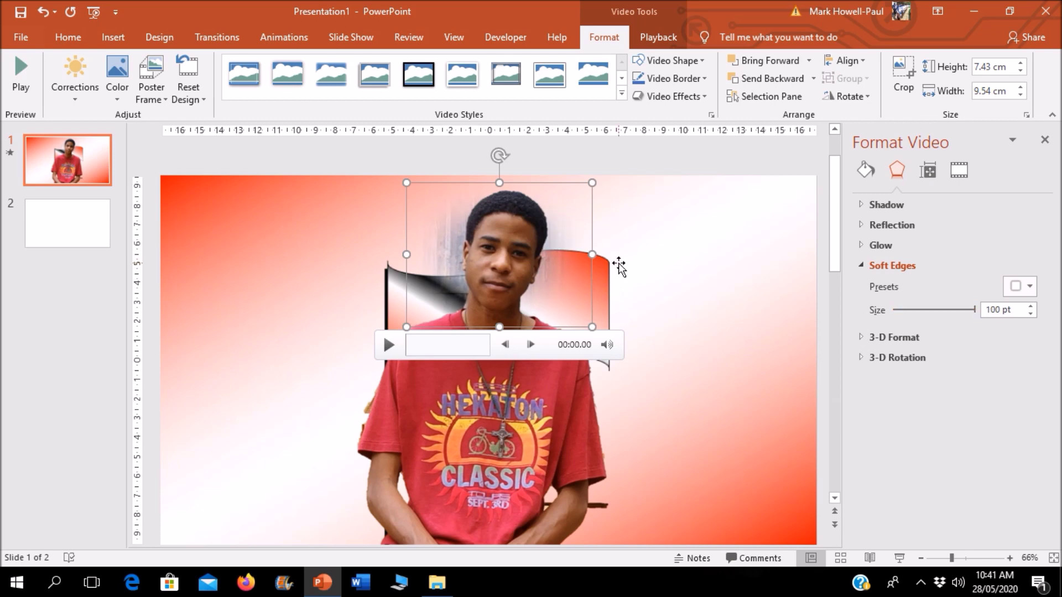
pyautogui.click(388, 346)
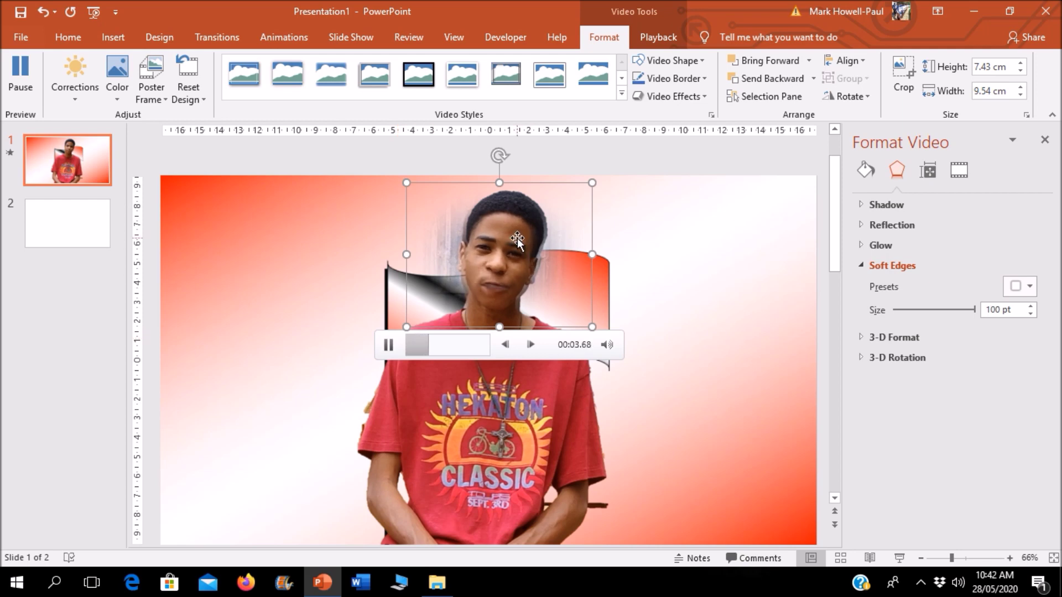
pyautogui.hotkey('ctrl', 'y')
pyautogui.click(613, 285)
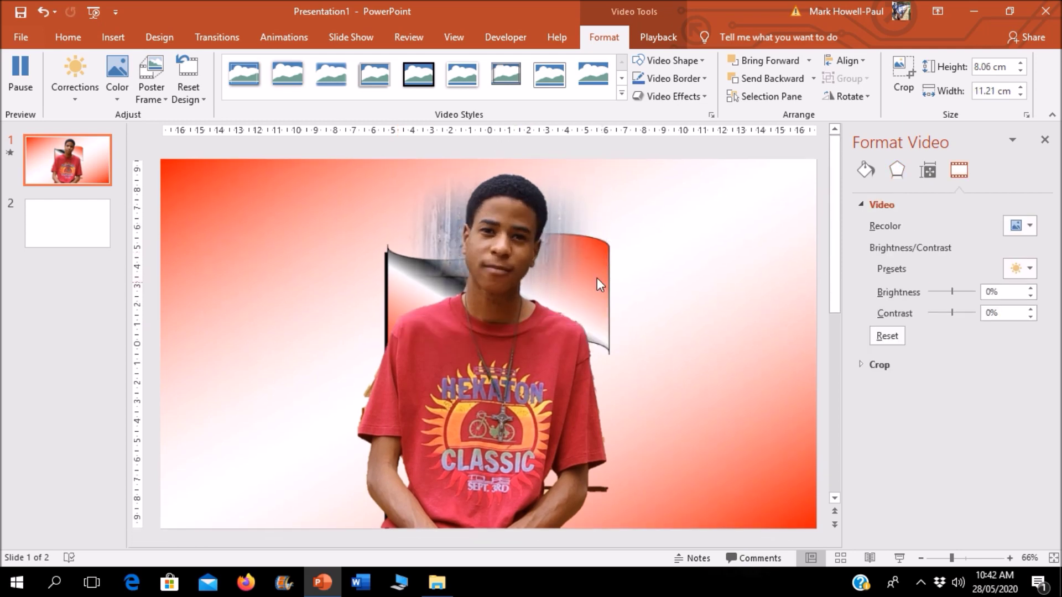
pyautogui.click(497, 244)
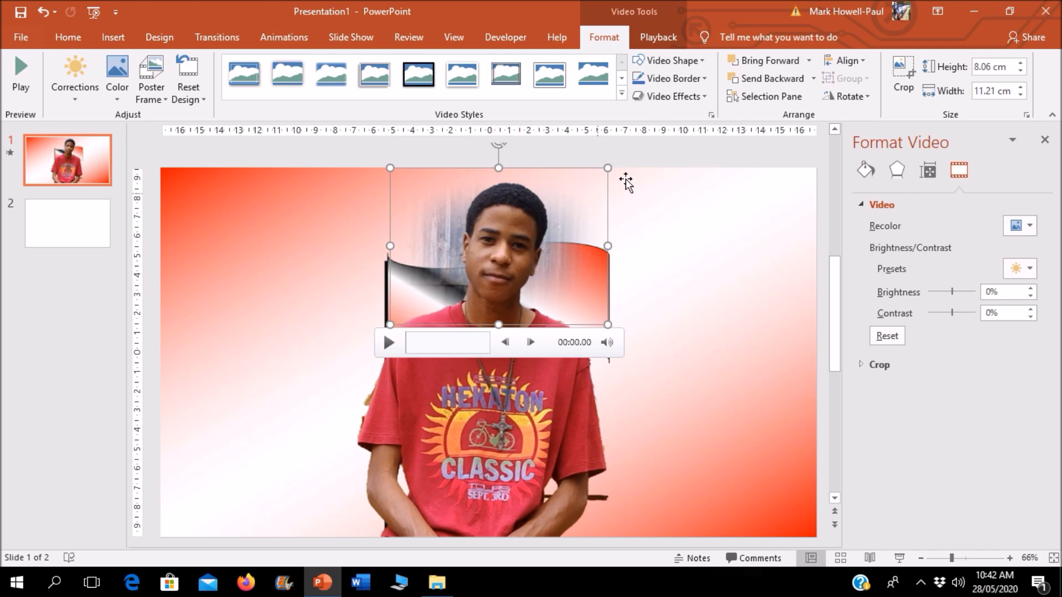
# Extend the face video's crop downward and to the left, then check its soft edge settings.
pyautogui.click(898, 71)
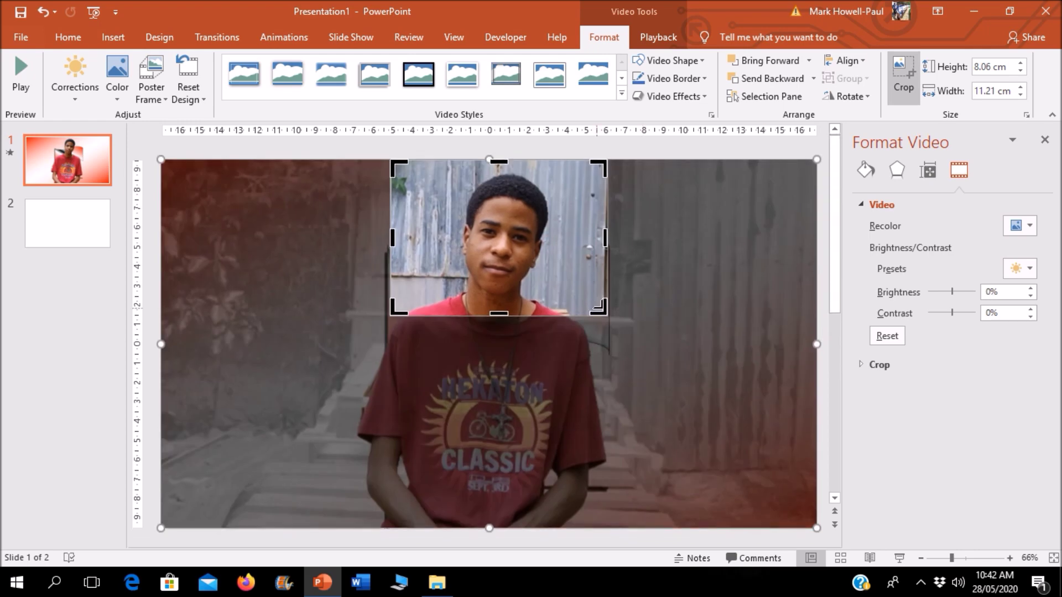
pyautogui.moveTo(602, 313); pyautogui.dragTo(621, 343)
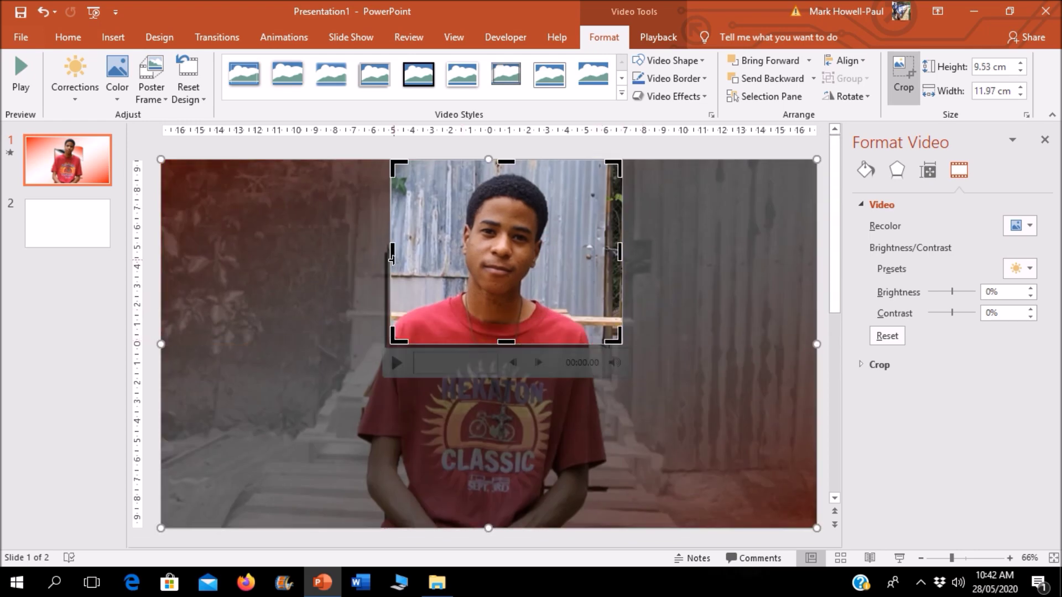
pyautogui.moveTo(392, 253); pyautogui.dragTo(374, 258)
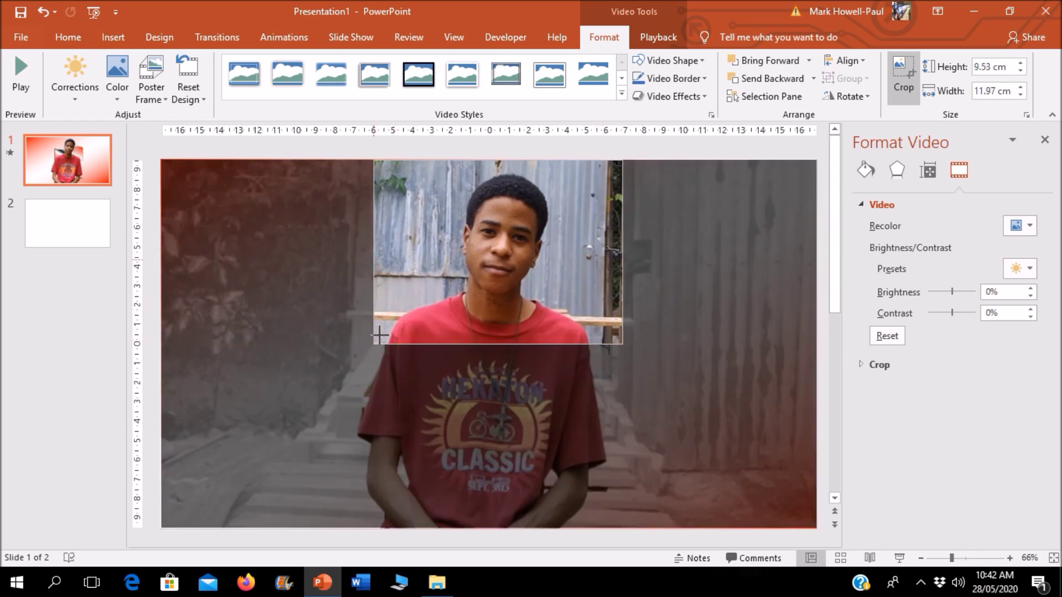
pyautogui.moveTo(375, 341); pyautogui.dragTo(368, 352)
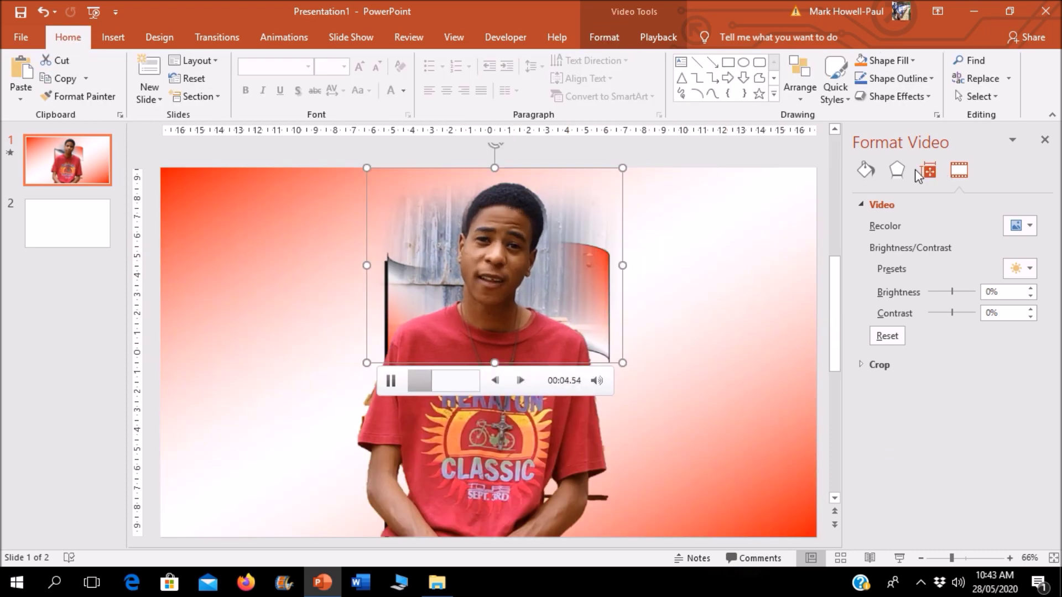
pyautogui.click(898, 170)
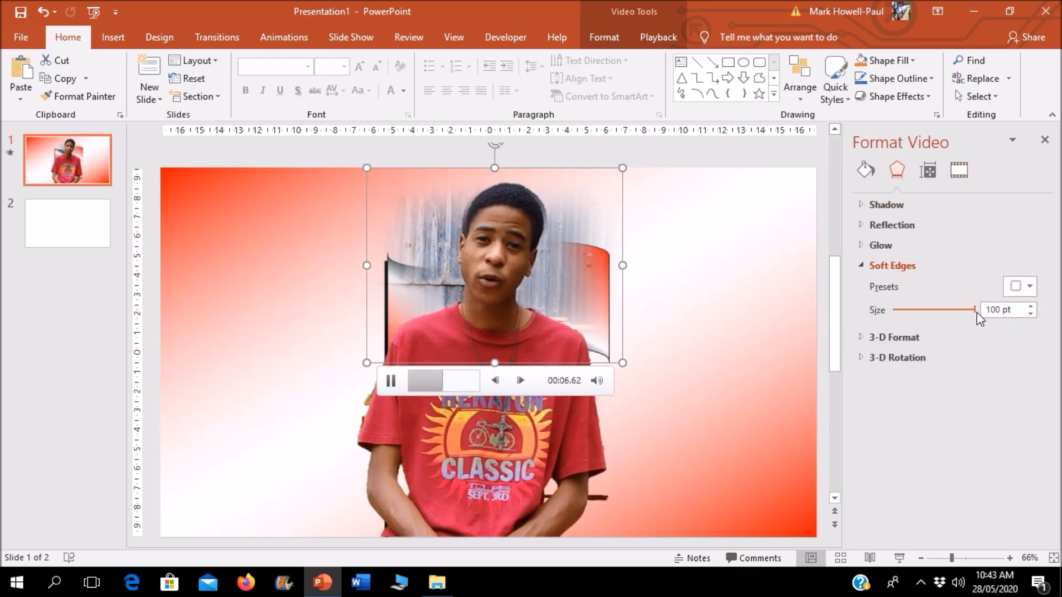
# Narrow the face video's crop to 10.04 × 8.95 cm and play it to preview.
pyautogui.click(604, 37)
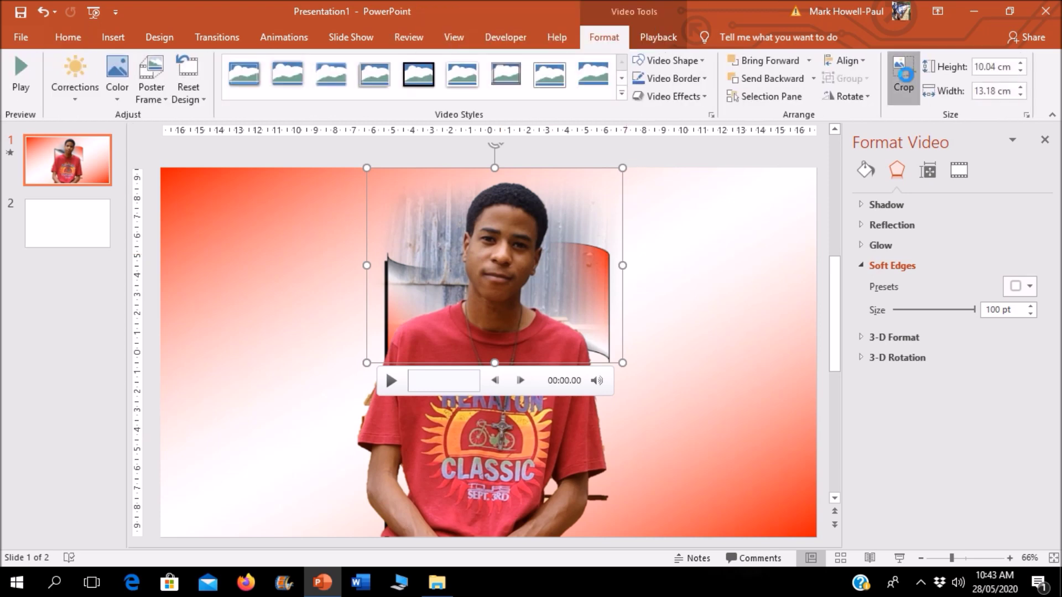
pyautogui.click(904, 75)
pyautogui.moveTo(368, 260); pyautogui.dragTo(380, 260)
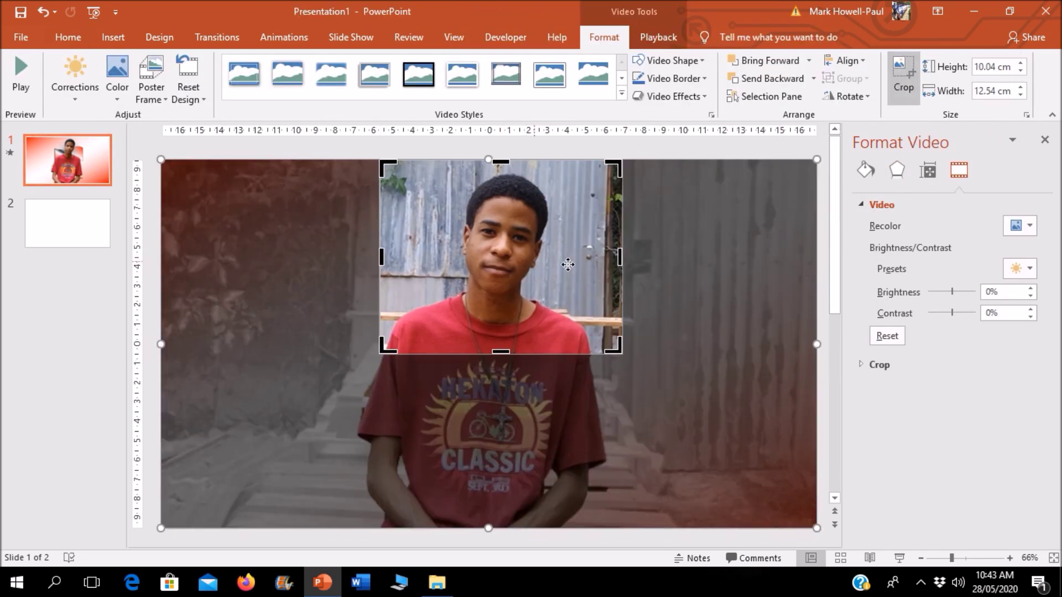
pyautogui.moveTo(620, 258); pyautogui.dragTo(590, 265)
pyautogui.moveTo(380, 257); pyautogui.dragTo(416, 258)
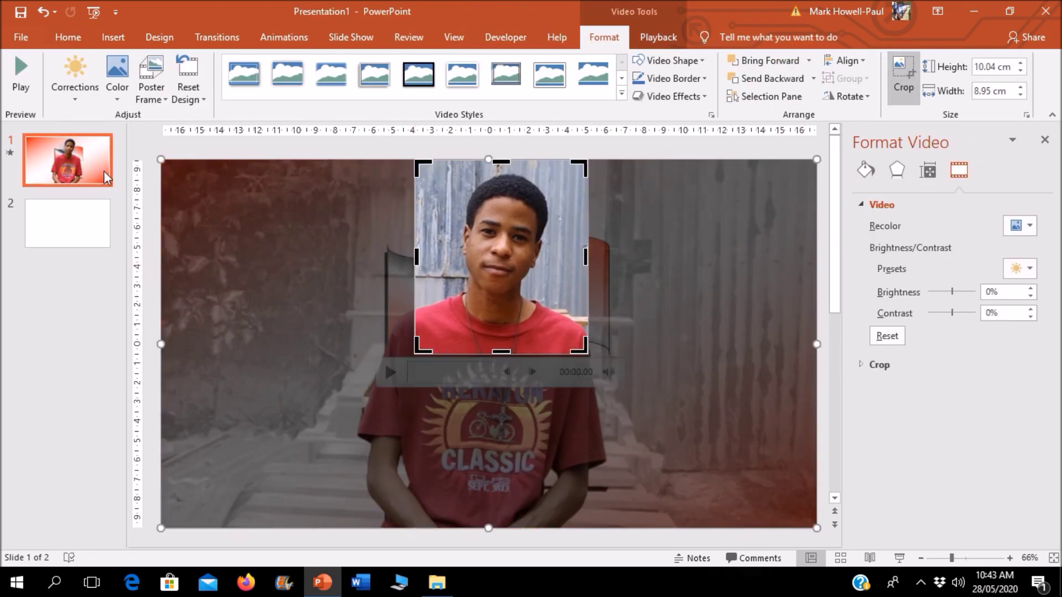
pyautogui.press('Escape')
pyautogui.click(390, 380)
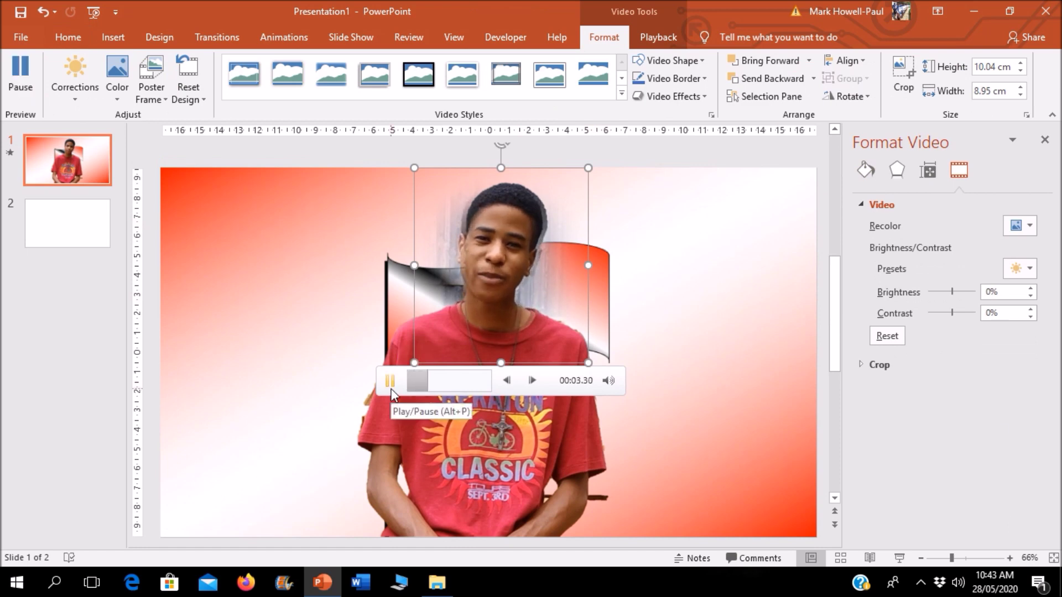
pyautogui.click(710, 430)
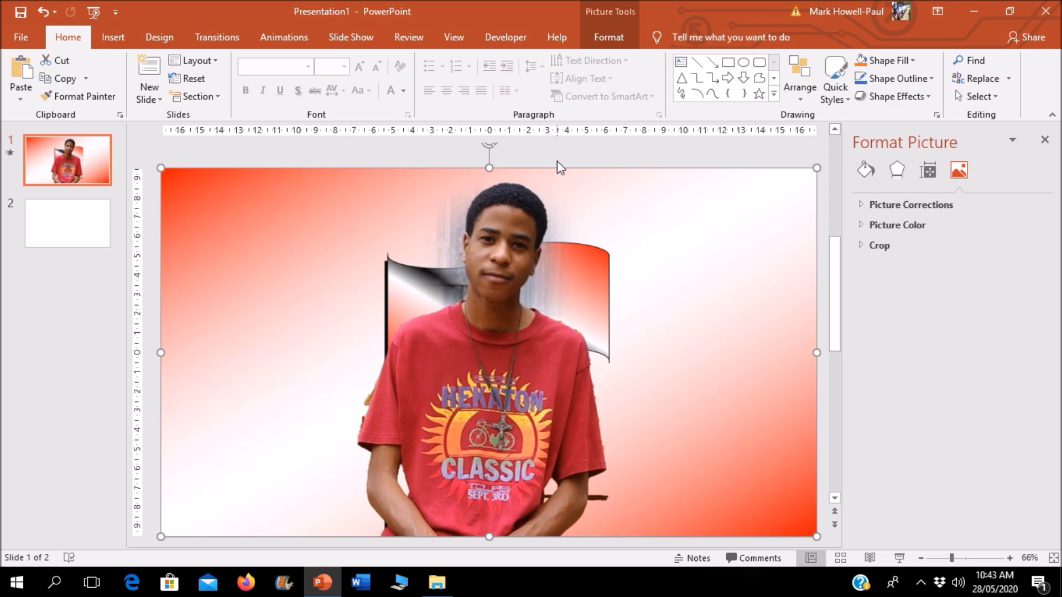
# Close the Format Picture pane and show the Animation Pane listing flag animations and IMGP5909.
pyautogui.click(306, 39)
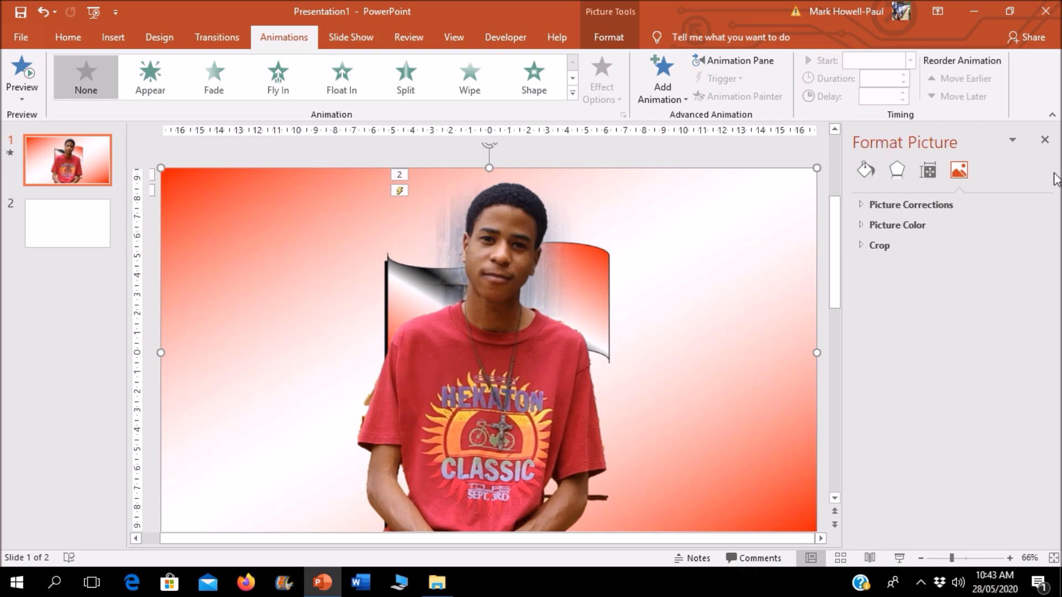
pyautogui.click(1045, 139)
pyautogui.click(736, 60)
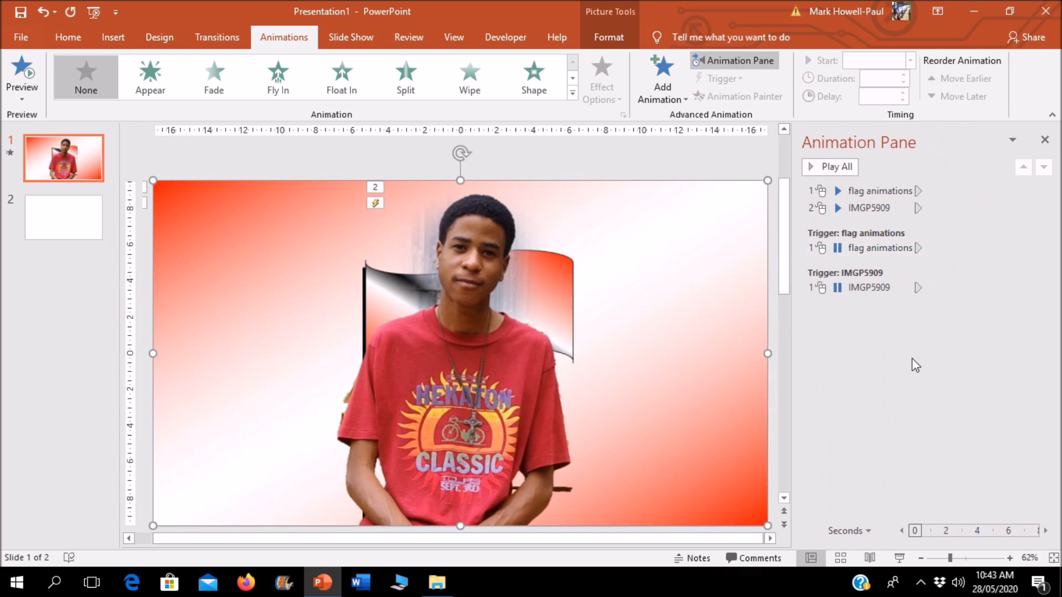
pyautogui.click(866, 192)
# Preview both video effects, then delete the flag animations and IMGP5909 trigger pause effects.
pyautogui.click(169, 75)
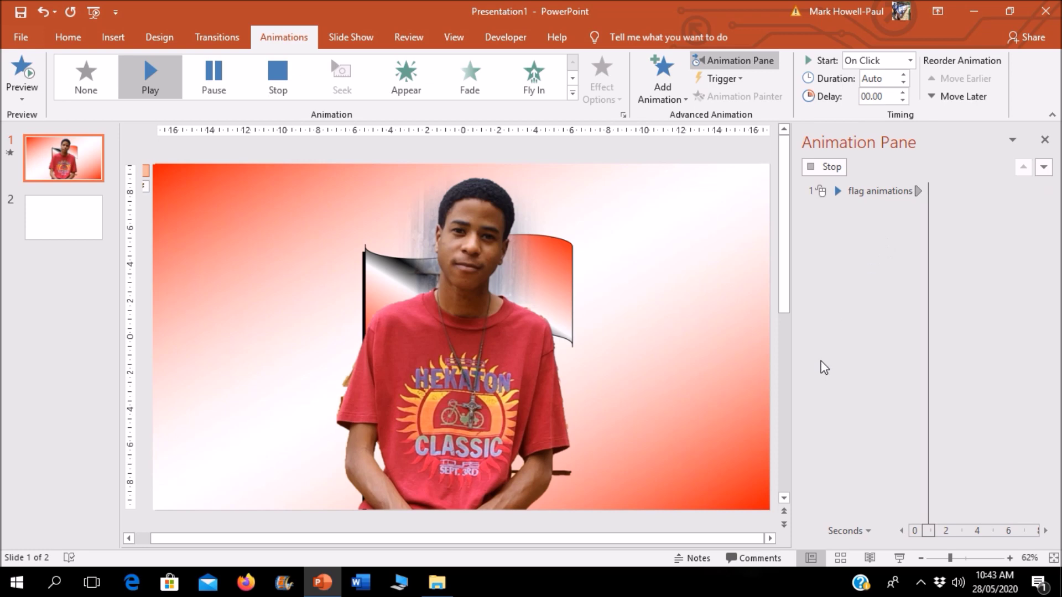
pyautogui.click(863, 287)
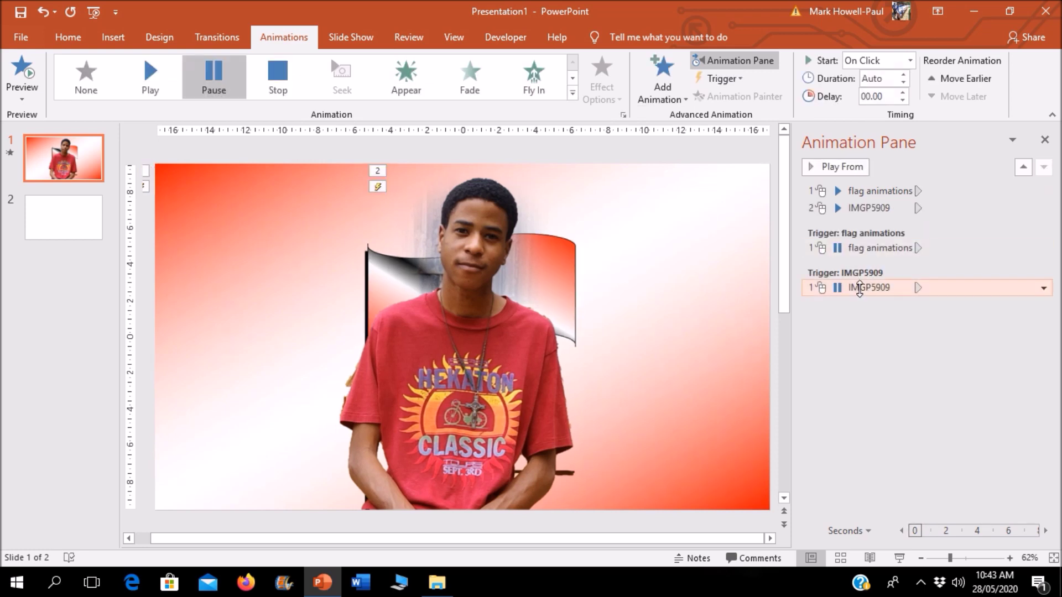
pyautogui.click(150, 89)
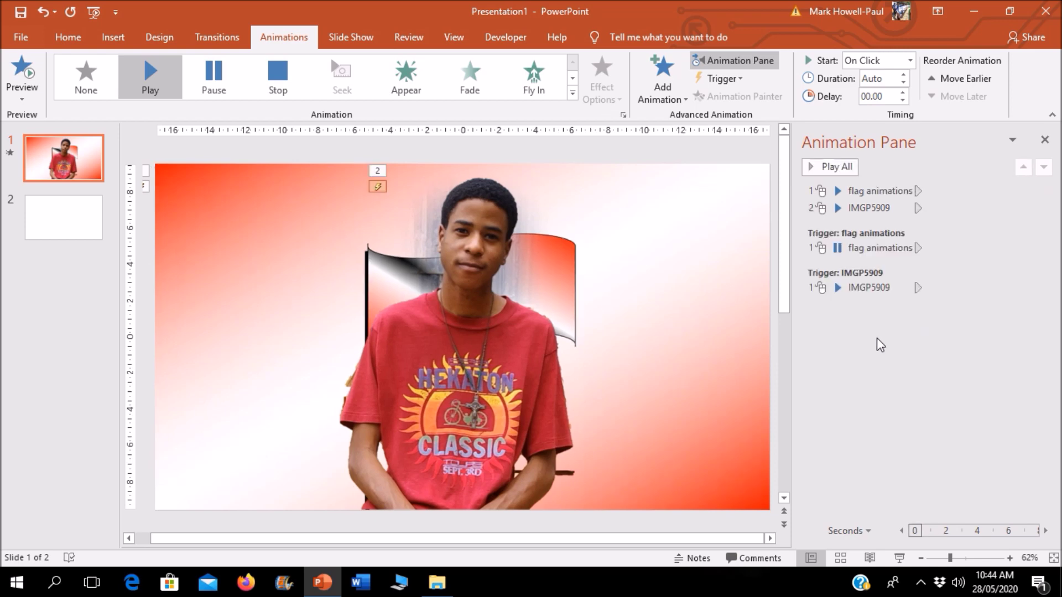
pyautogui.click(889, 247)
pyautogui.press('Delete')
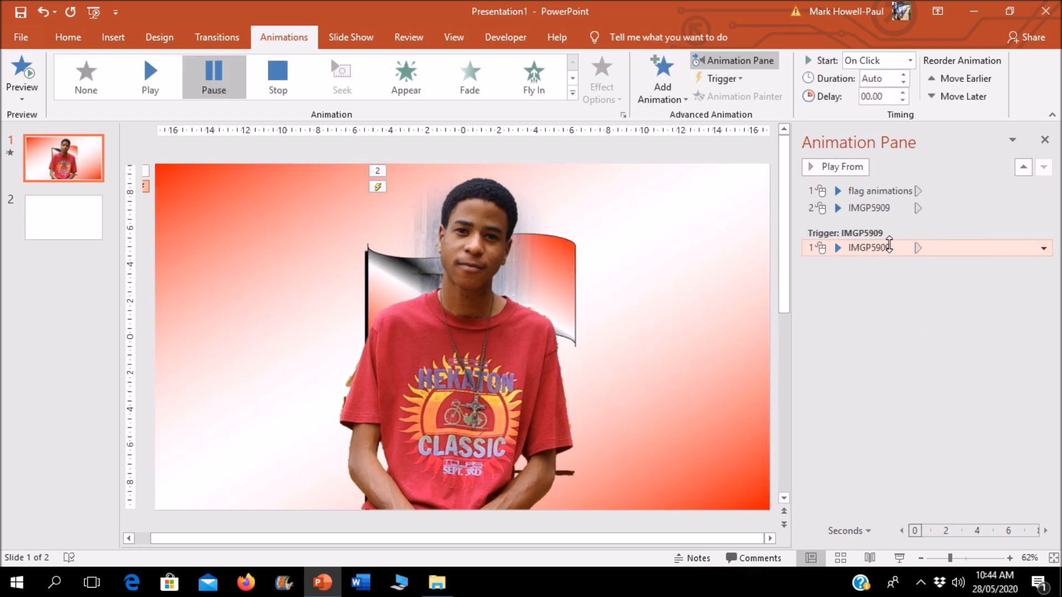
pyautogui.press('Delete')
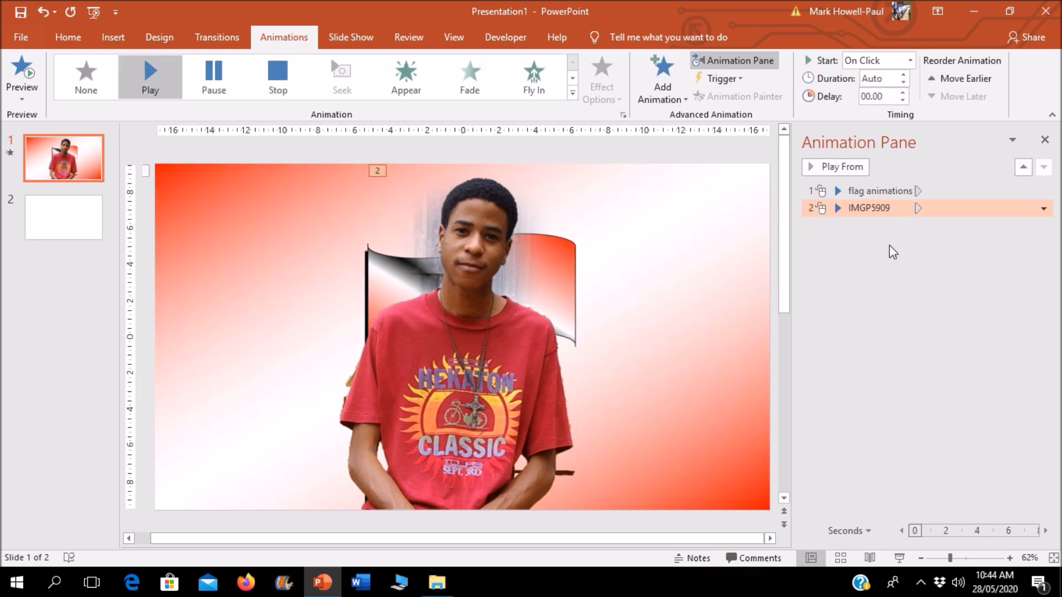
# Set IMGP5909 and flag animations to start With Previous and play all animations together.
pyautogui.click(911, 60)
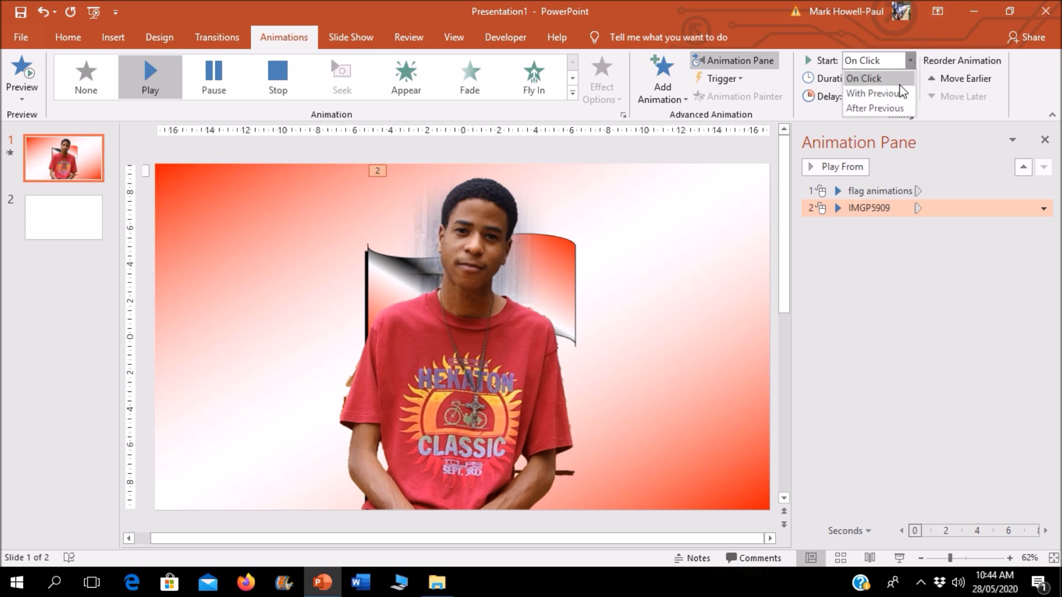
pyautogui.click(863, 87)
pyautogui.click(925, 290)
pyautogui.click(899, 192)
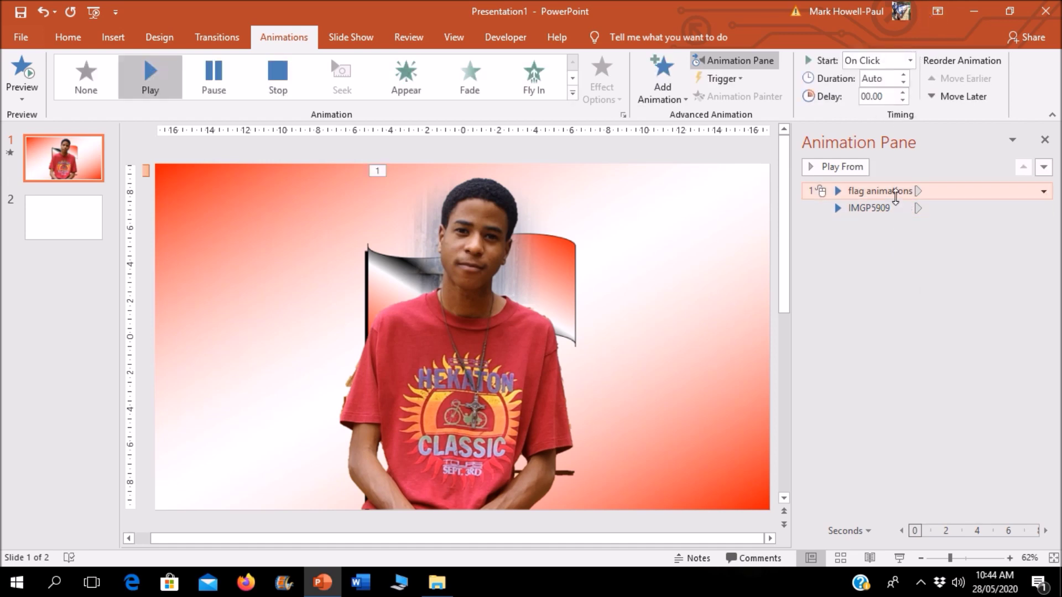
pyautogui.click(910, 60)
pyautogui.click(874, 93)
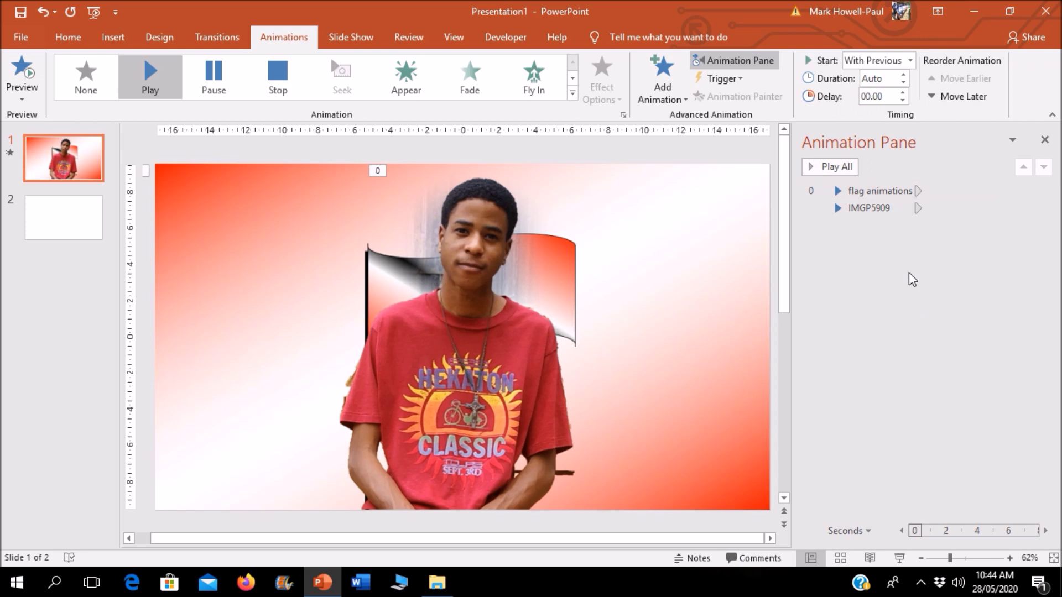
pyautogui.click(908, 280)
pyautogui.click(835, 167)
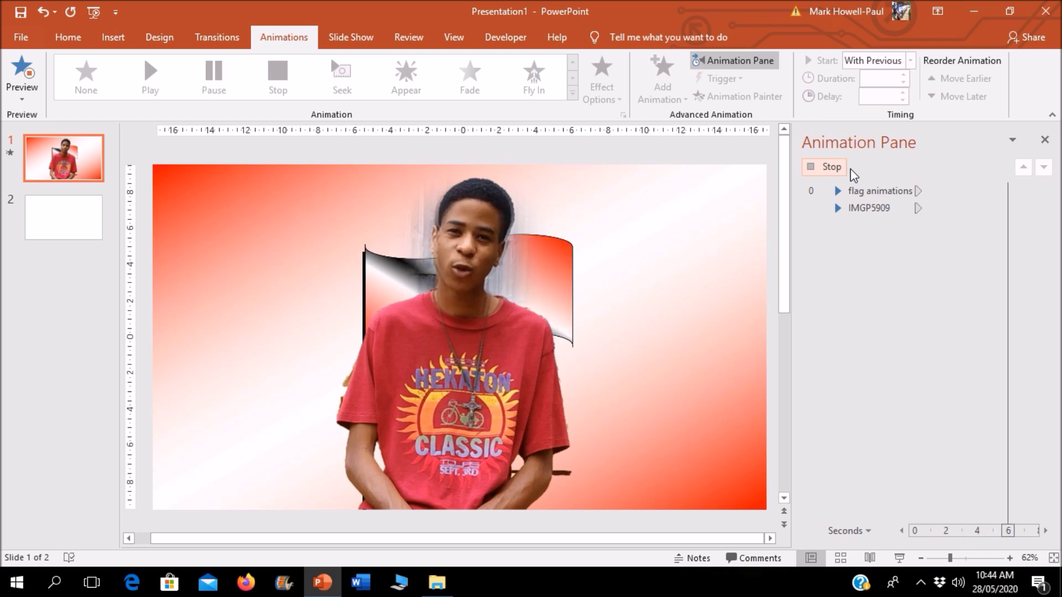
pyautogui.click(836, 175)
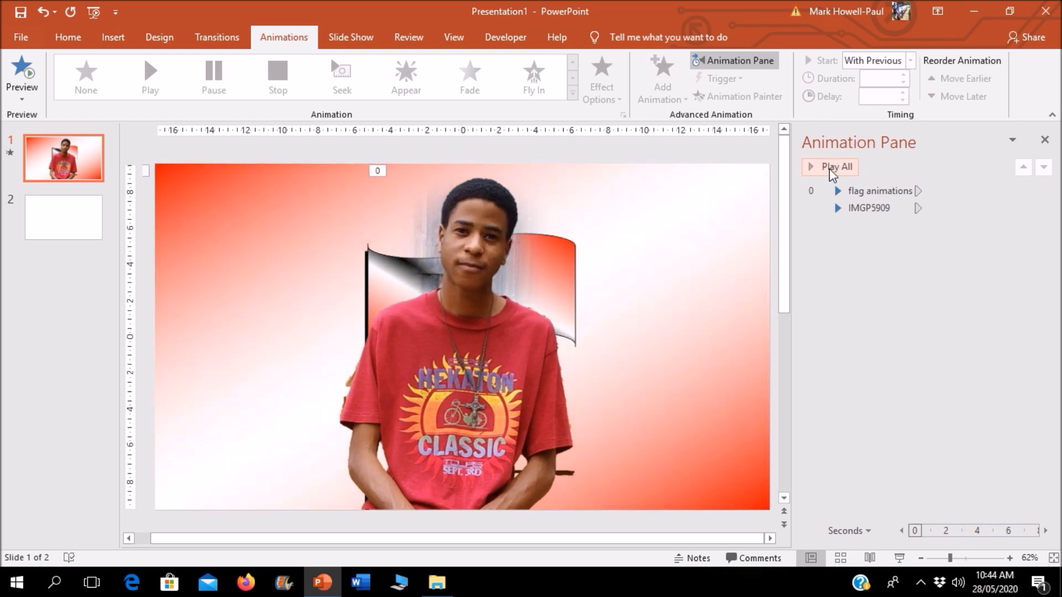